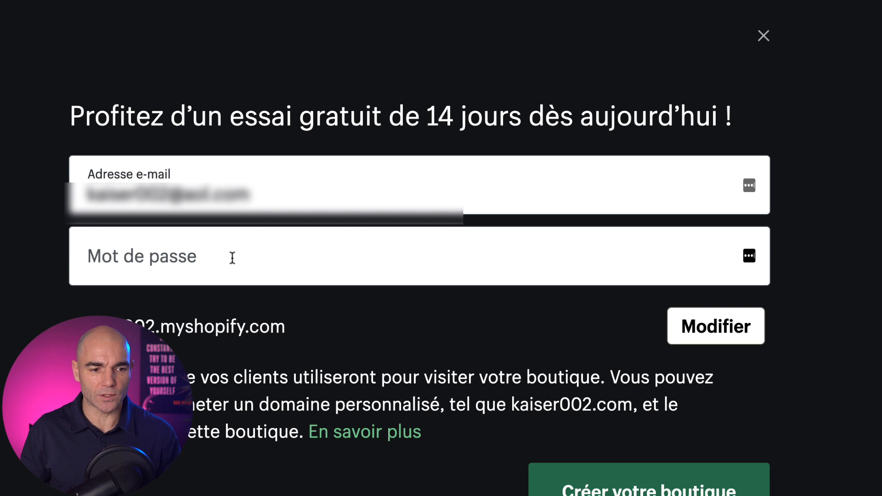
Enter the account password, retyping it once, and create the store to start the free trial
click(232, 257)
text(•••••)
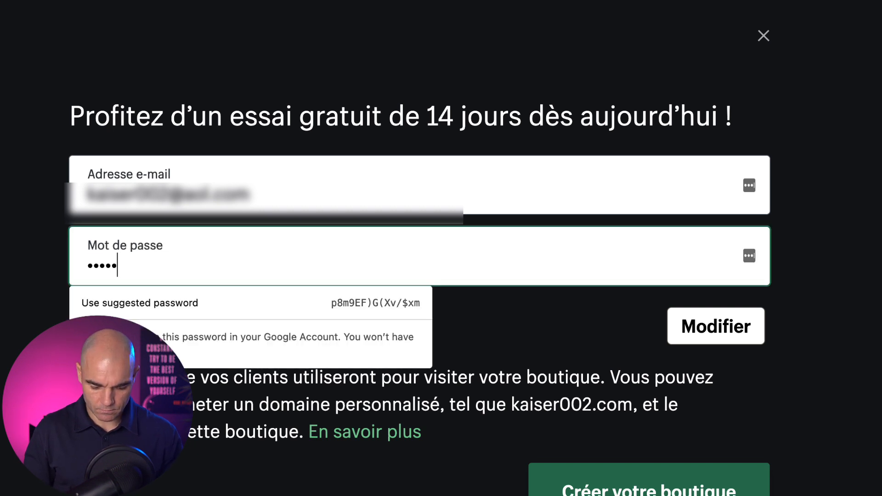
text(••••)
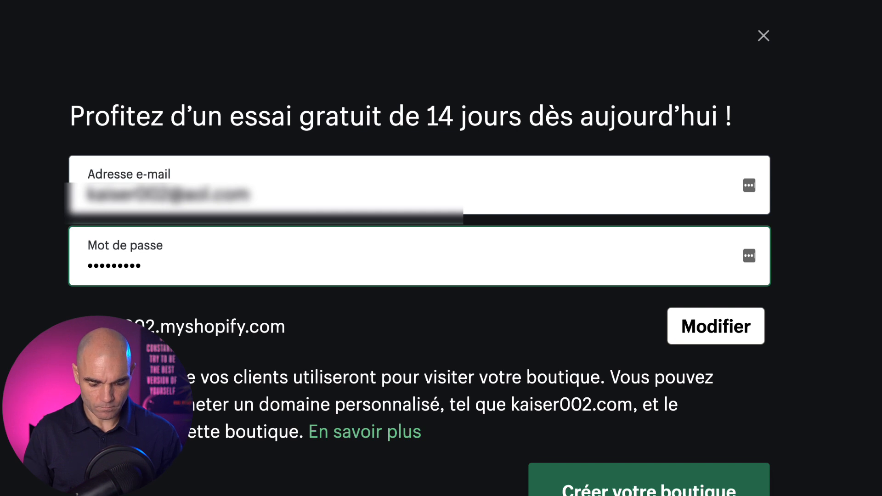
text(•)
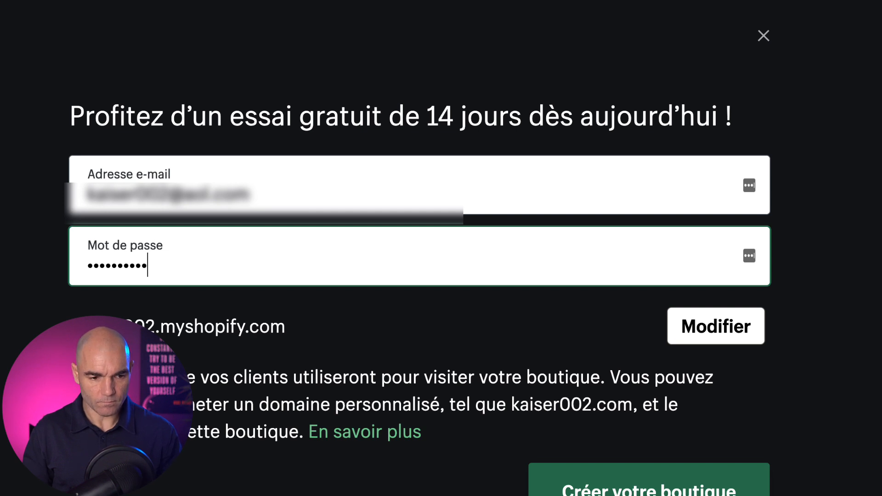
double_click(231, 259)
text(•••••)
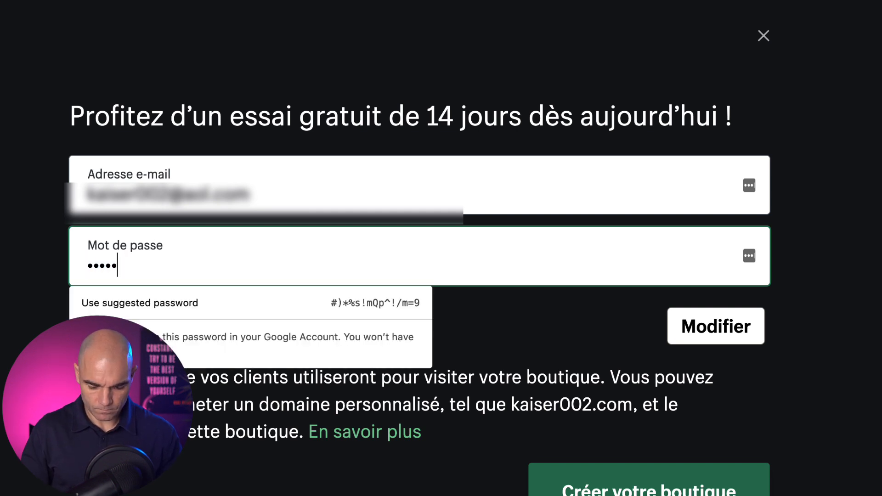
text(•••••)
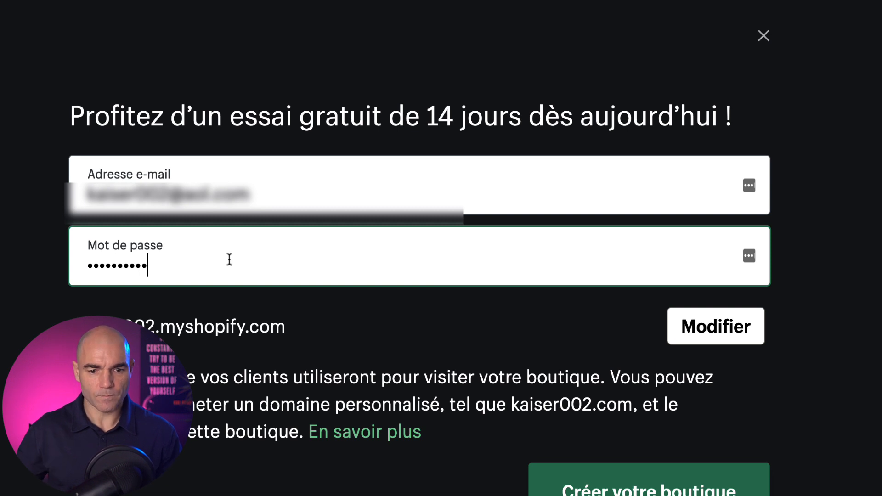
click(647, 481)
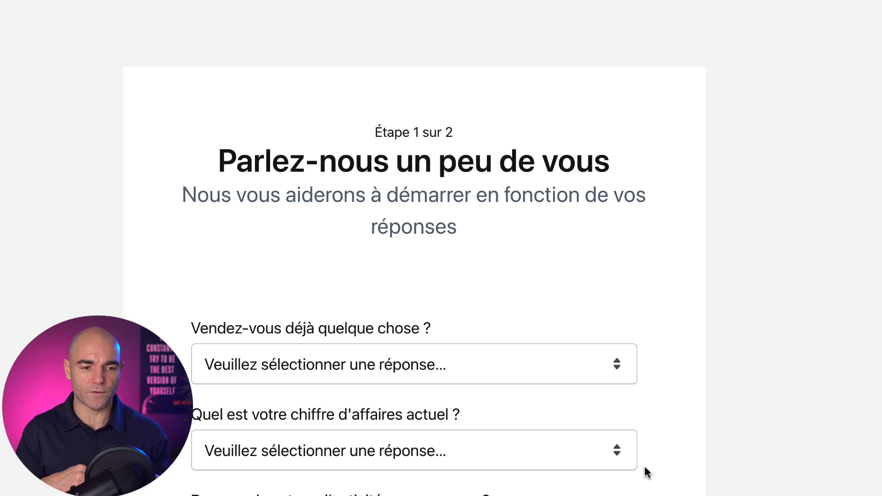
Answer that you're just discovering Shopify and choose Oui for selling via dropshipping
scroll(358, 289, down, 1)
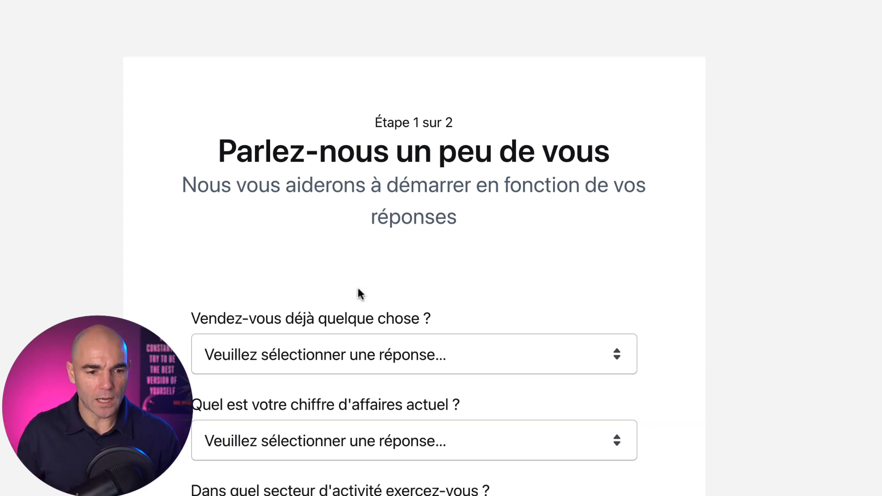
scroll(353, 289, down, 2)
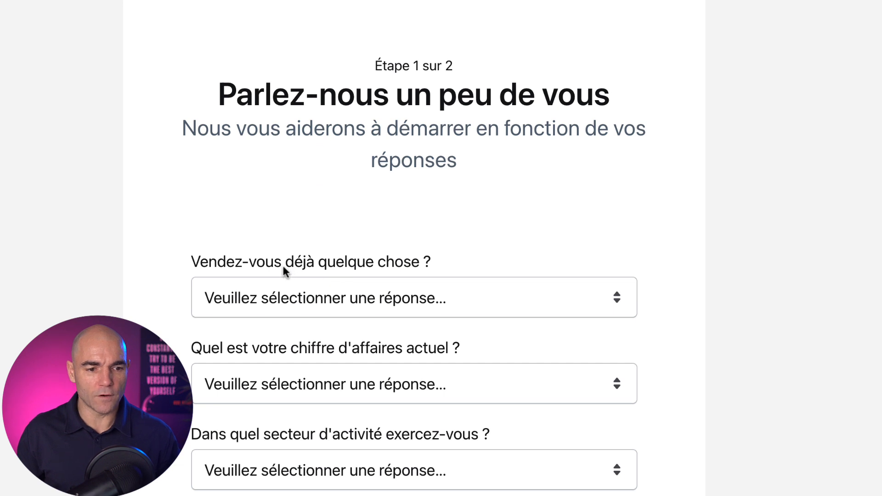
click(531, 298)
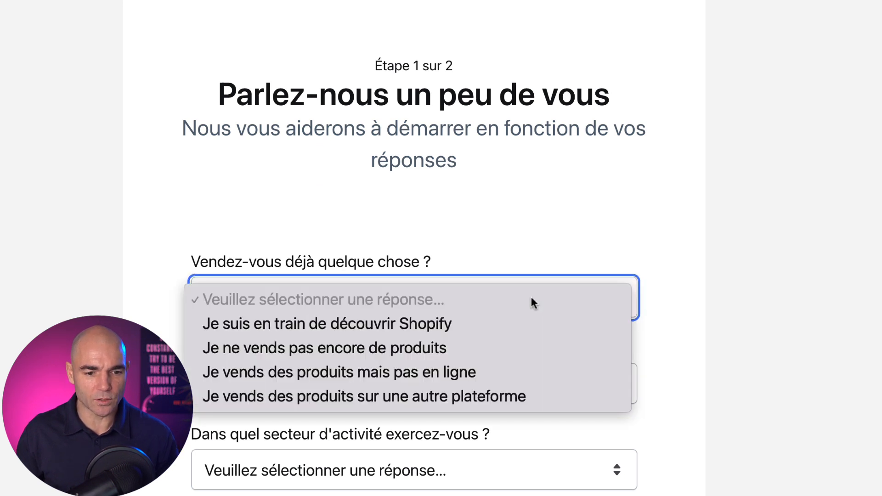
click(457, 324)
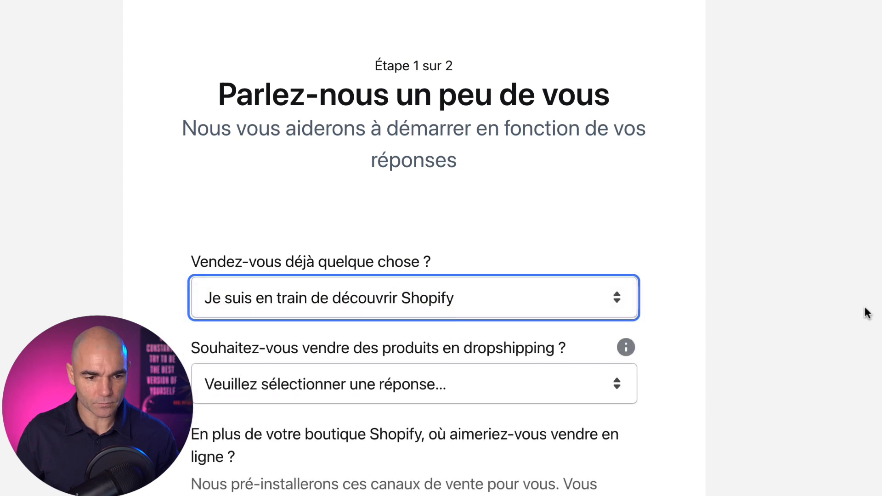
scroll(490, 260, down, 3)
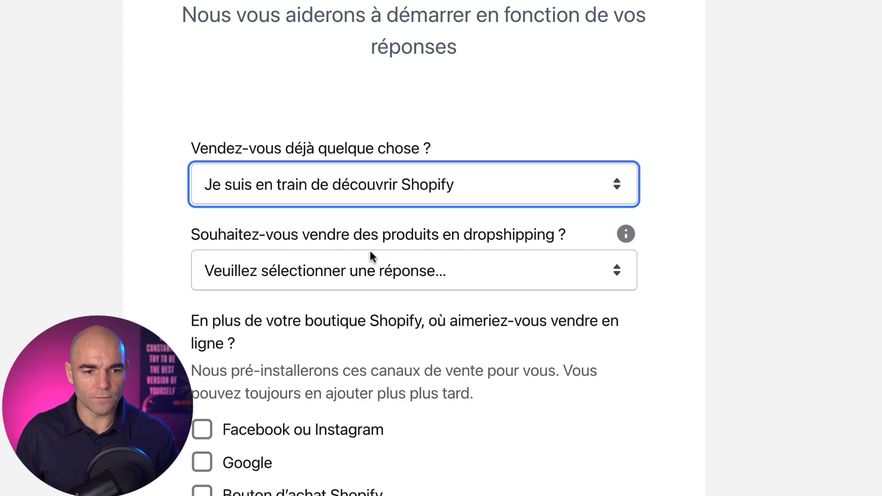
click(568, 271)
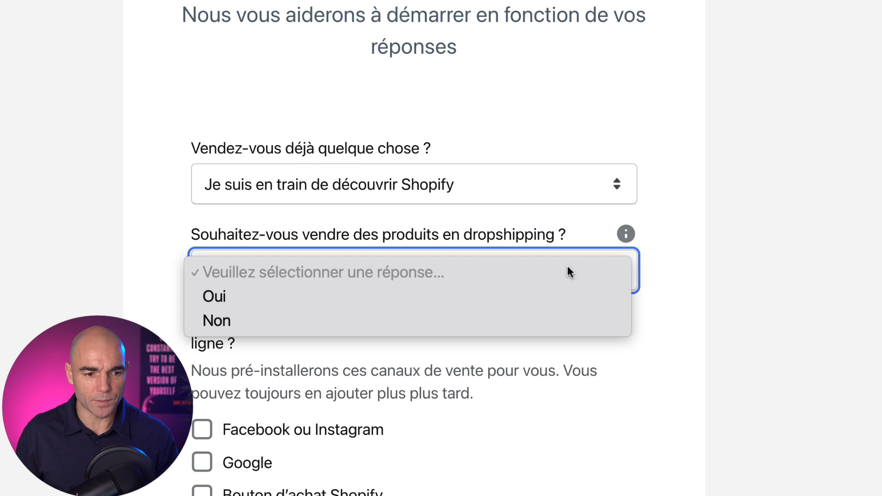
click(446, 295)
Mark extra channels 'Je ne sais pas encore', set revenue 0 $ USD, leave sector undecided, continue
scroll(445, 291, down, 3)
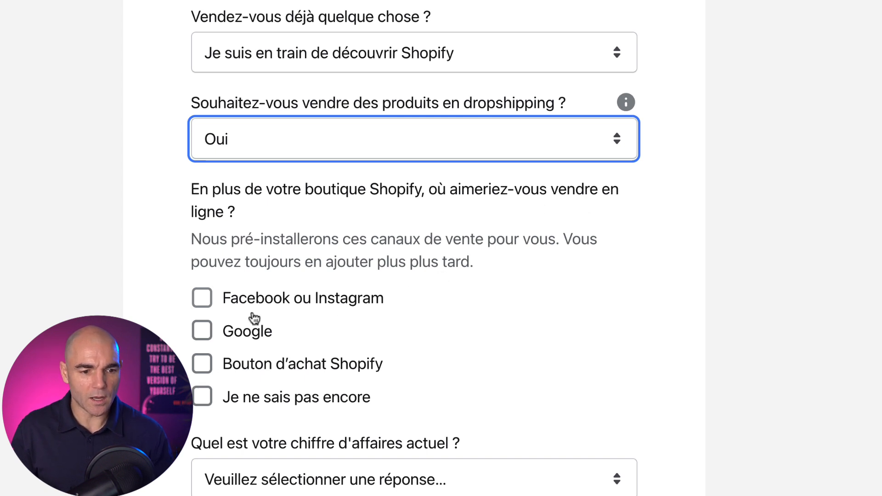
click(308, 398)
scroll(609, 381, down, 3)
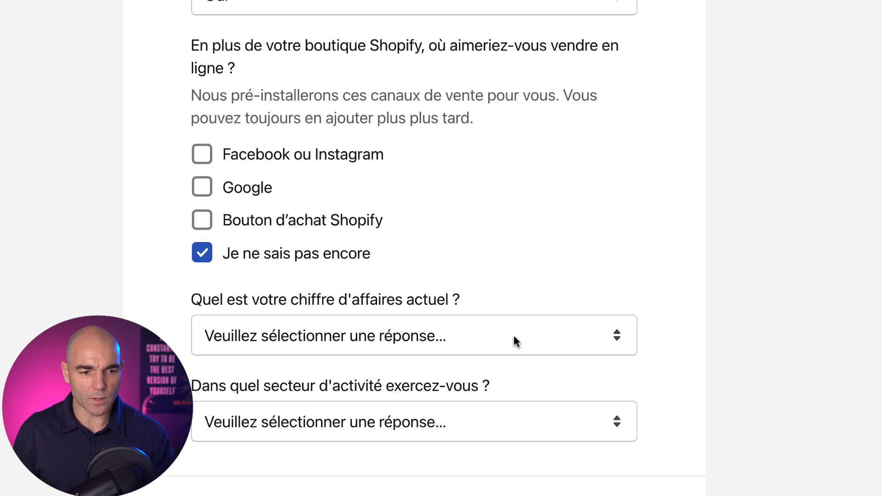
click(562, 344)
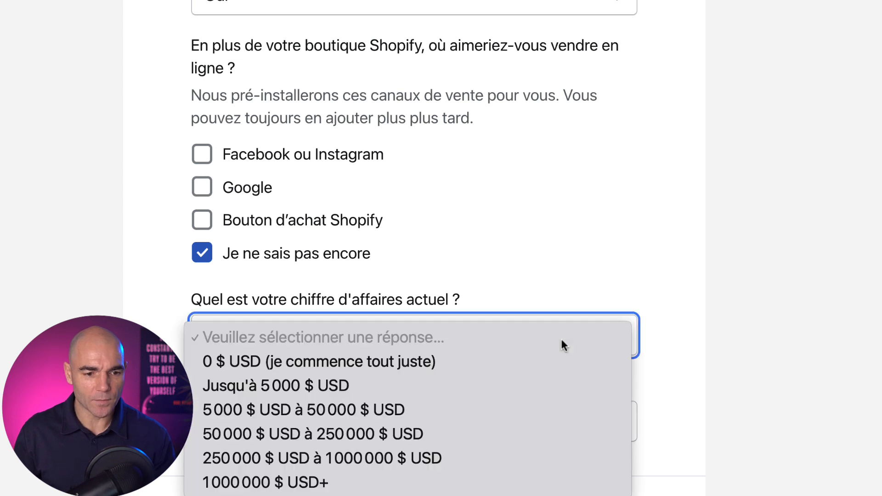
click(459, 362)
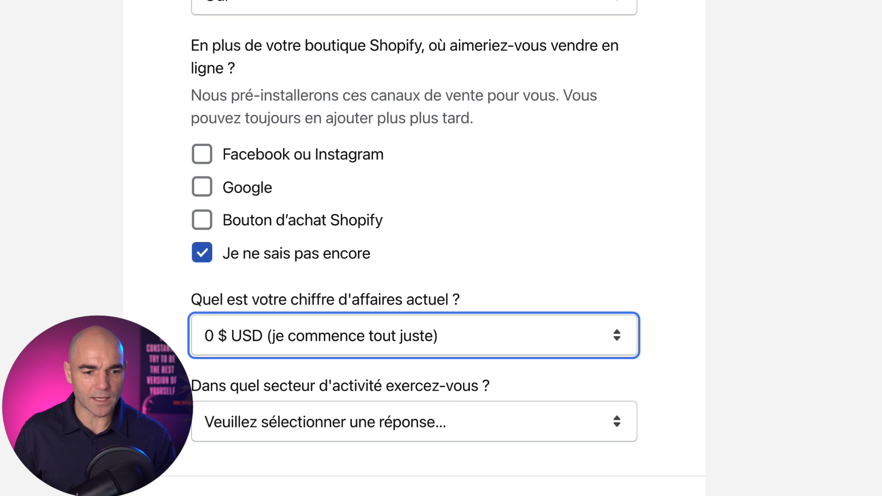
scroll(789, 381, down, 2)
click(612, 348)
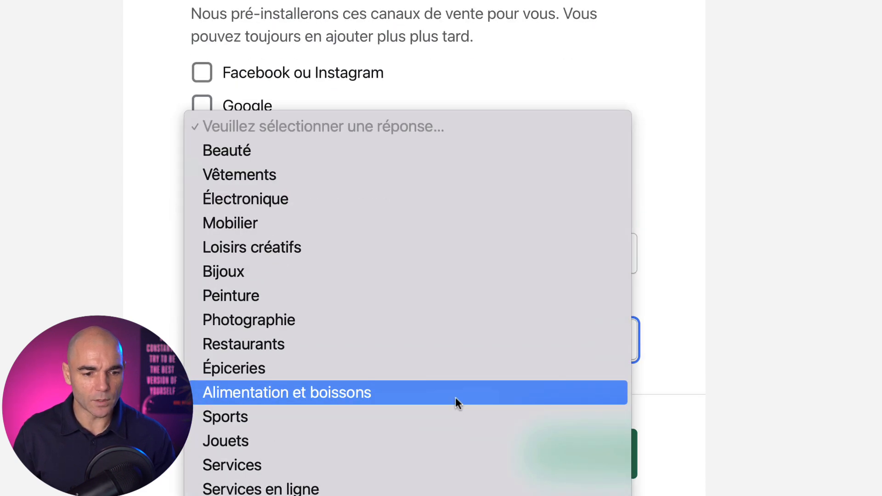
click(488, 495)
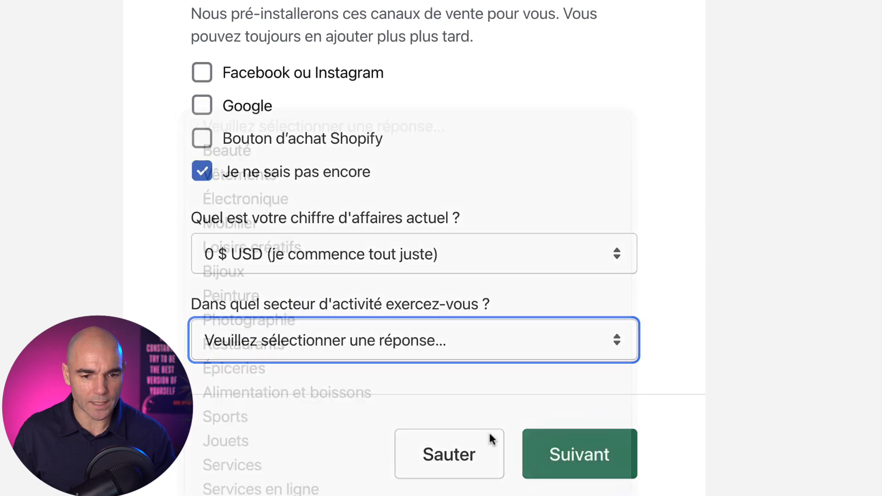
click(586, 461)
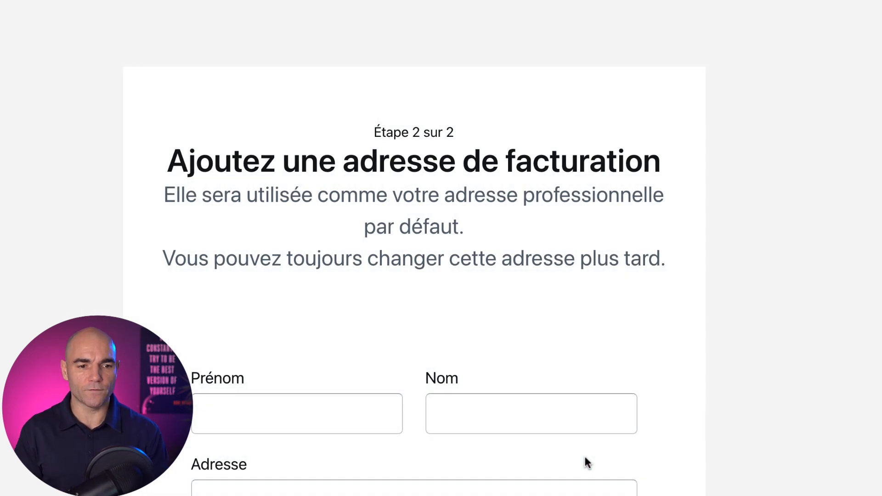
Complete the billing address form and finish with 'Accéder à ma boutique' to reach the admin home
scroll(426, 143, down, 3)
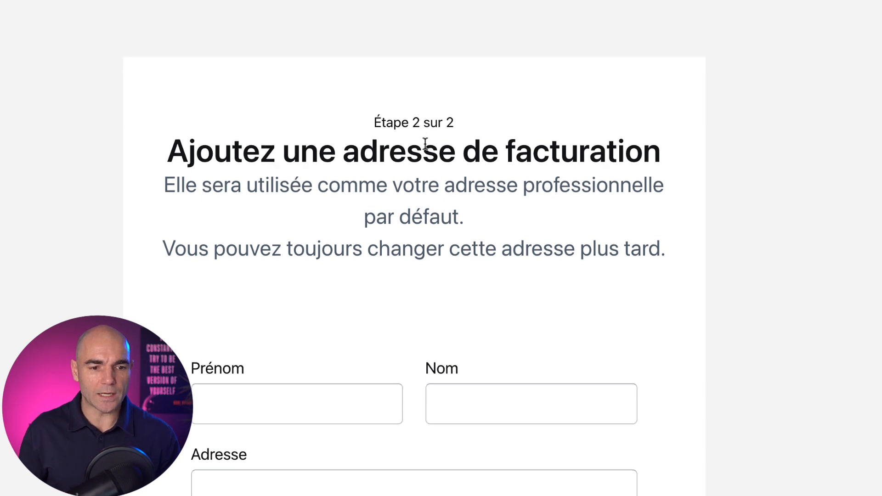
scroll(425, 143, down, 3)
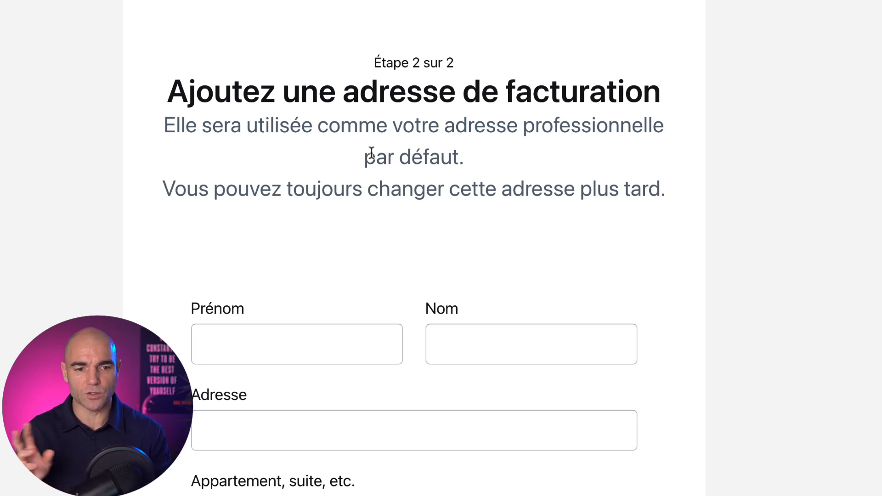
scroll(371, 152, down, 1)
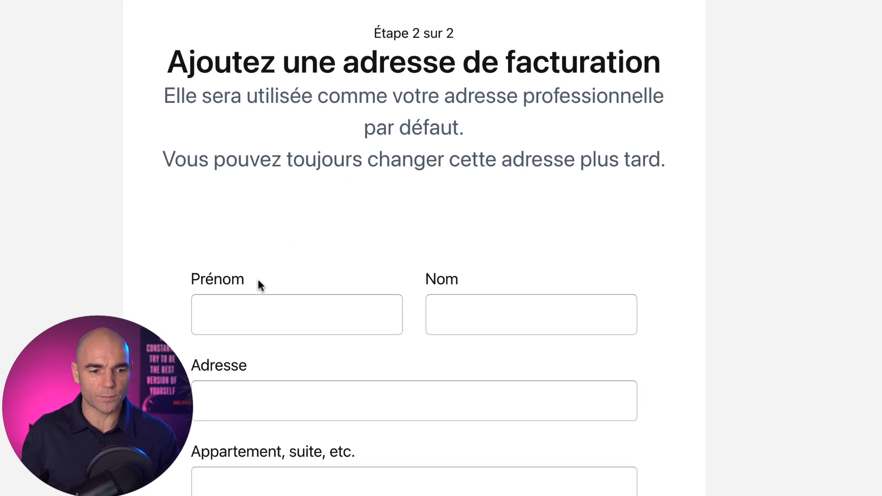
scroll(261, 229, down, 1)
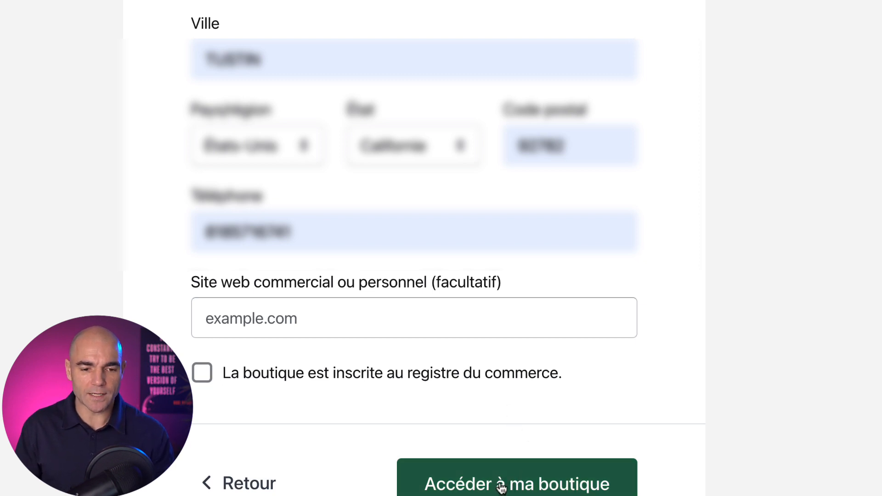
click(529, 486)
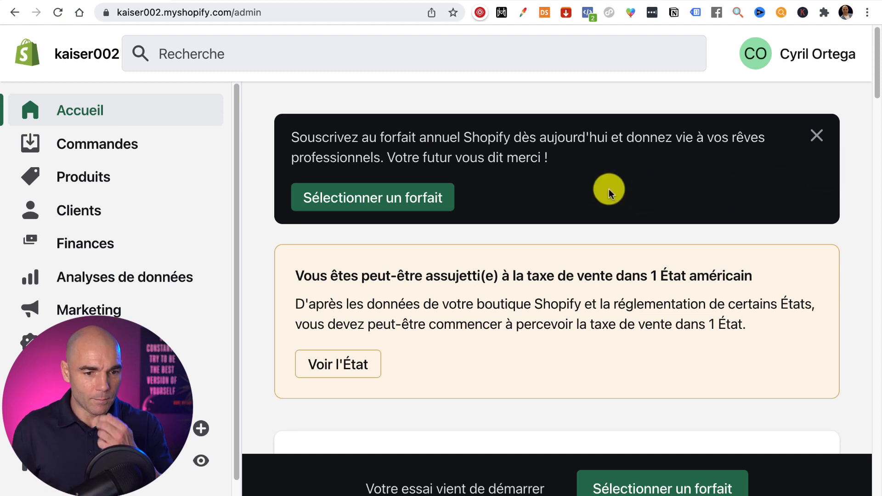
Pick the Basic Shopify plan at 29 $ and set its billing cycle to Par mois
click(343, 199)
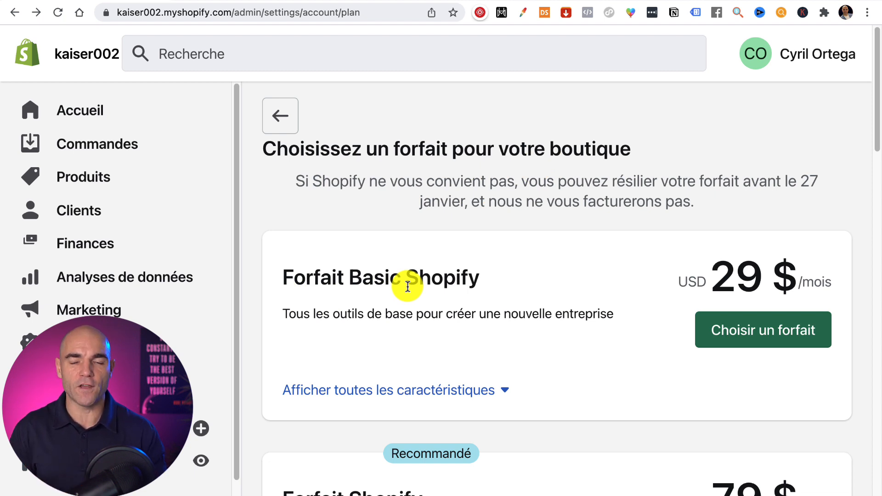
click(794, 333)
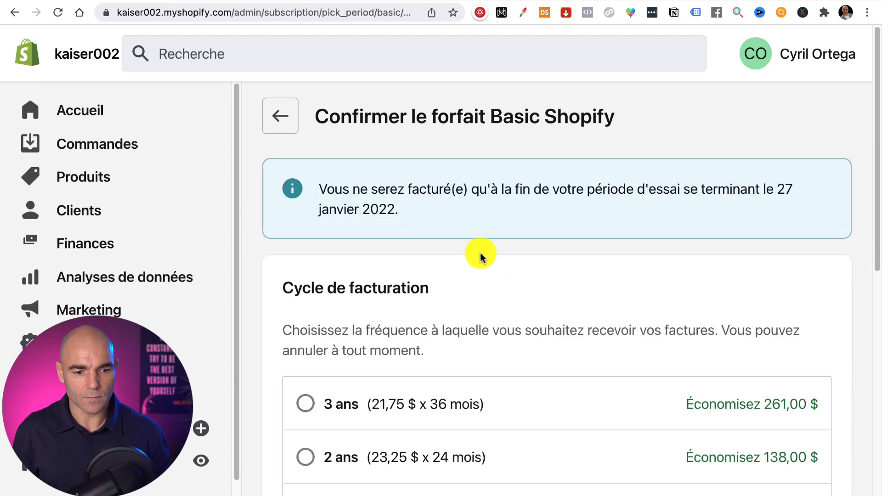
scroll(480, 253, down, 3)
click(304, 432)
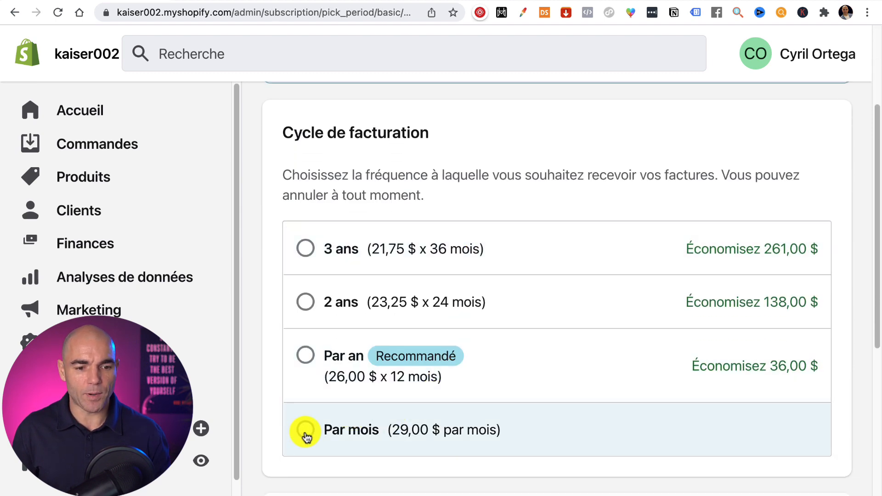
scroll(797, 379, down, 7)
scroll(710, 381, down, 2)
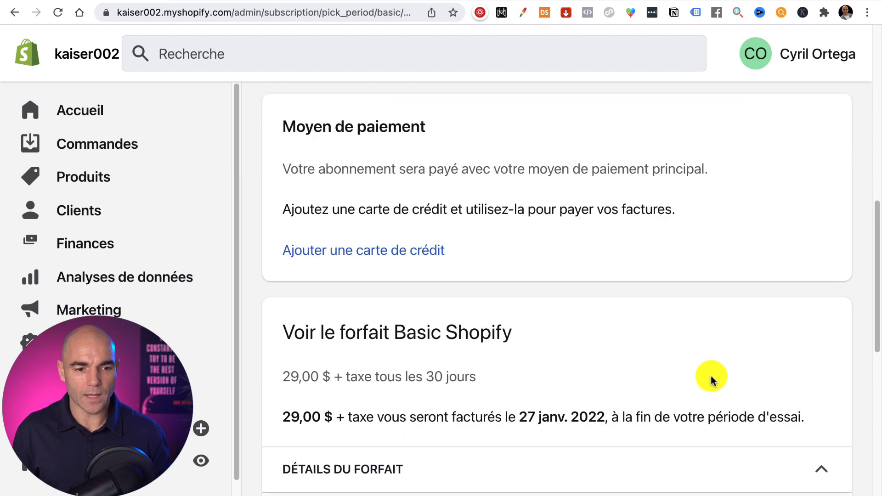
Add and save a Visa credit card as the payment method
click(381, 258)
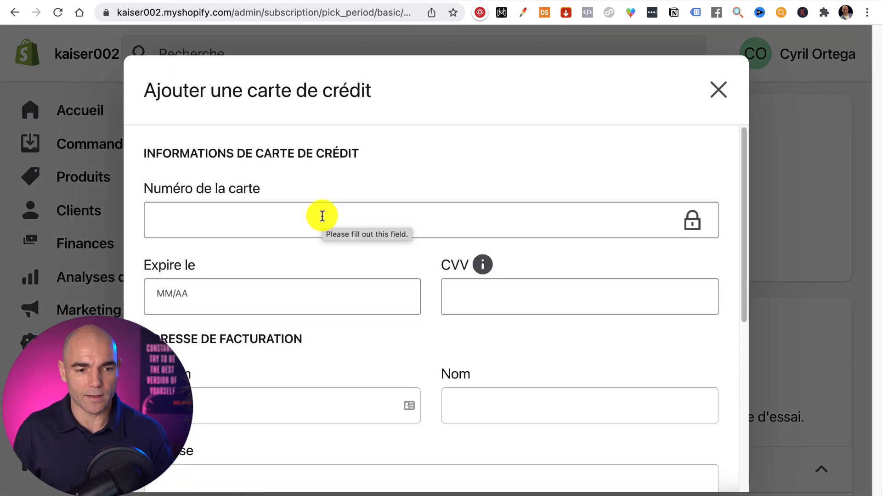
scroll(602, 290, down, 10)
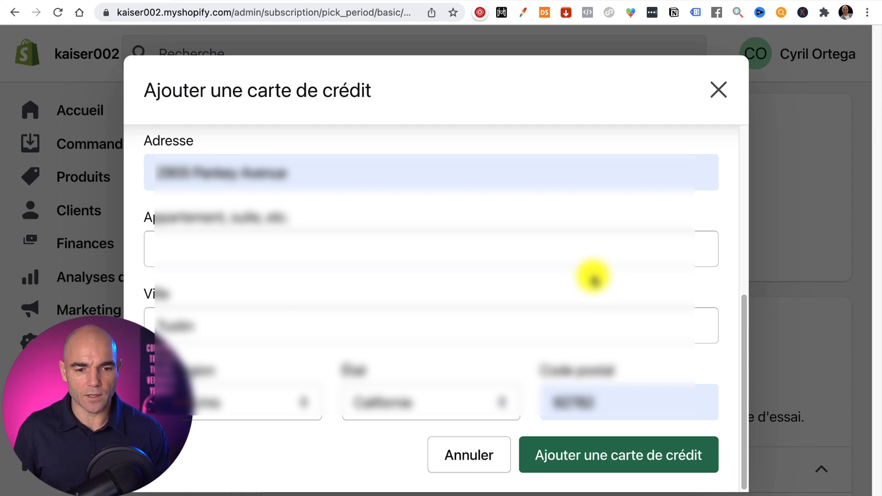
click(620, 461)
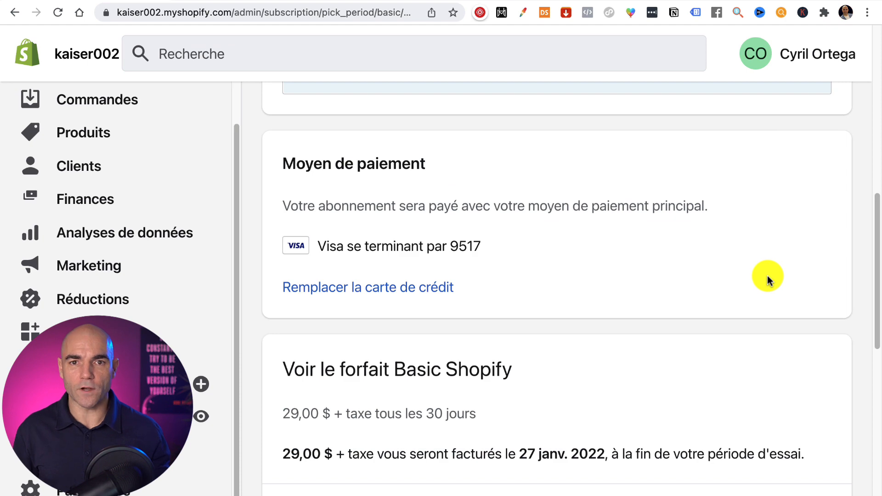
Start the Basic Shopify plan with 0,00 $ billed now
scroll(549, 278, down, 2)
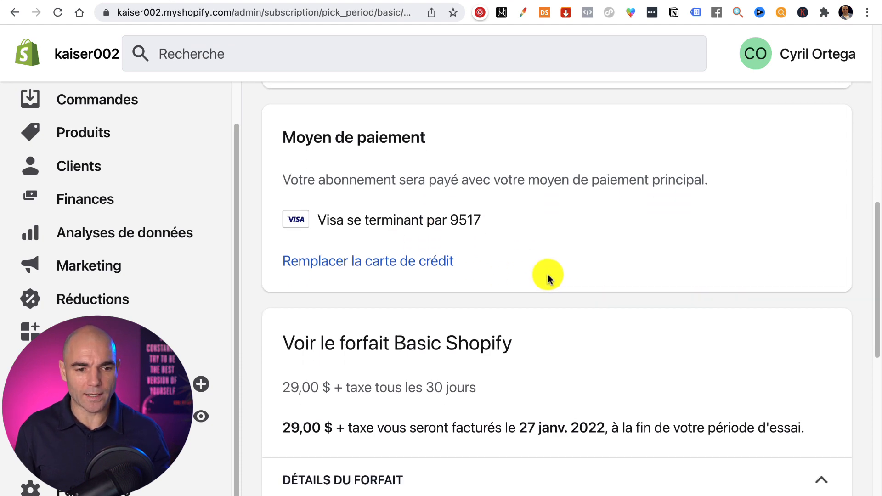
scroll(548, 277, down, 13)
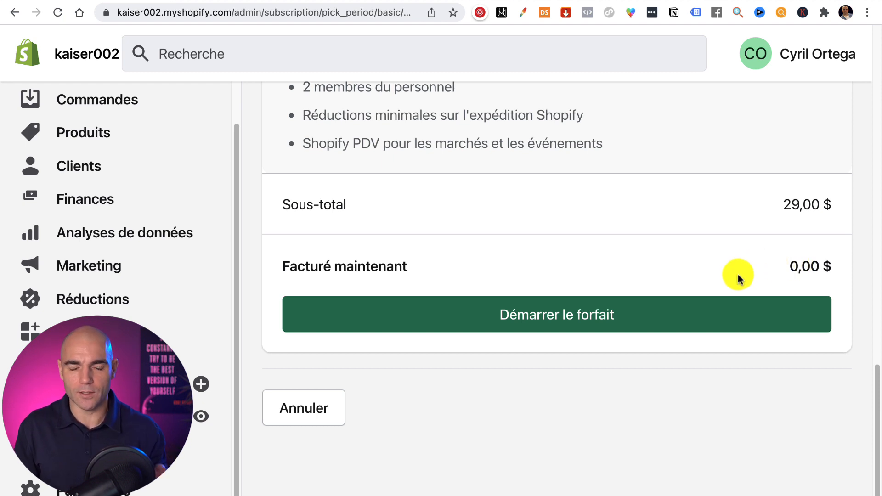
click(541, 320)
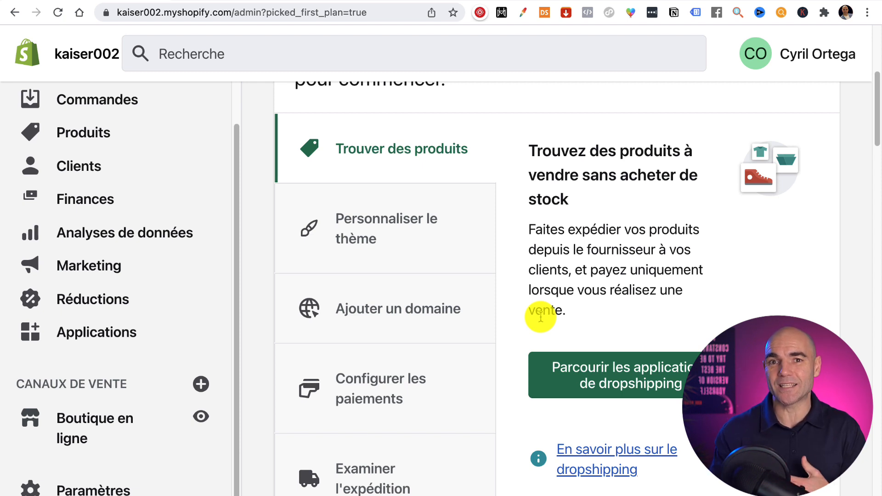
In Boutique en ligne preferences, uncheck 'Activer le mot de passe' and save
click(120, 424)
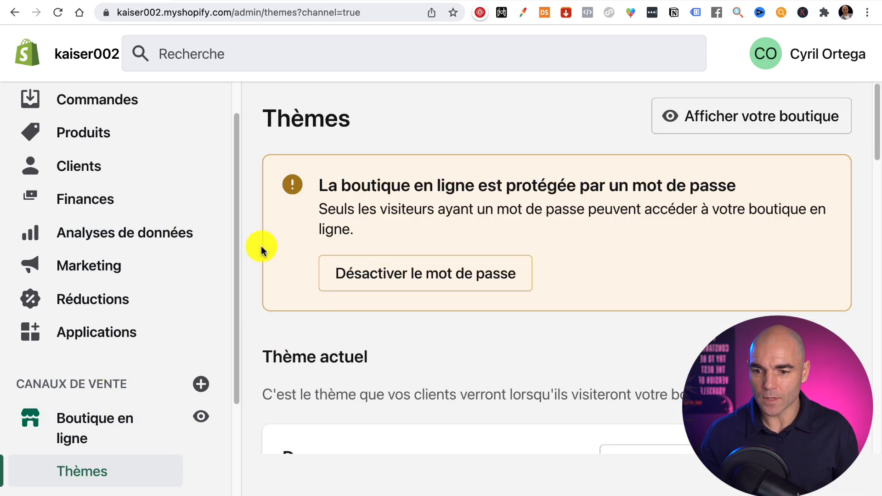
click(445, 274)
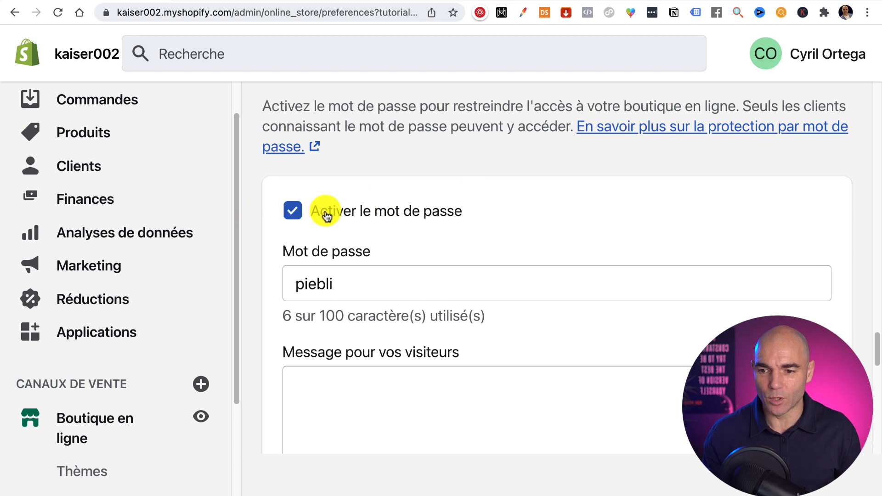
click(295, 212)
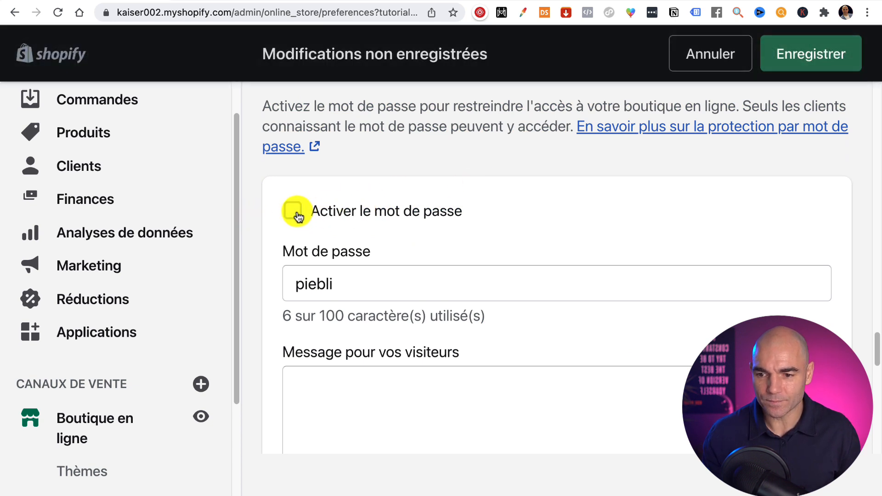
click(793, 54)
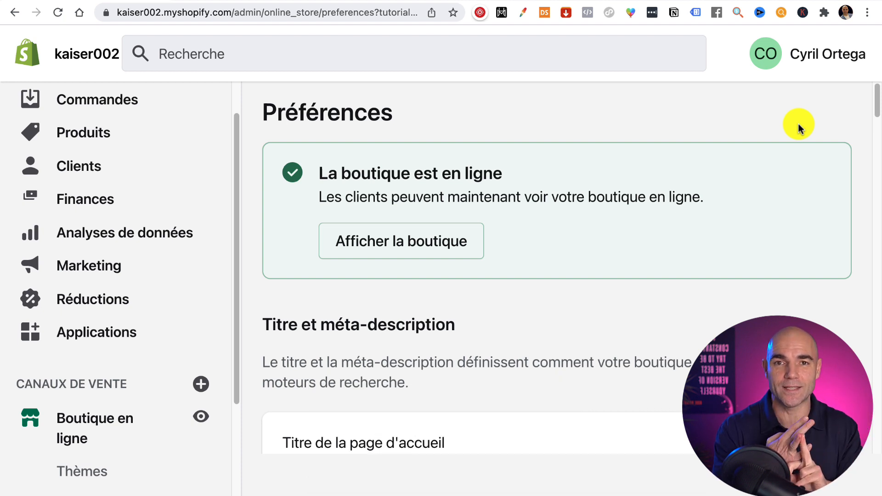
scroll(345, 289, down, 2)
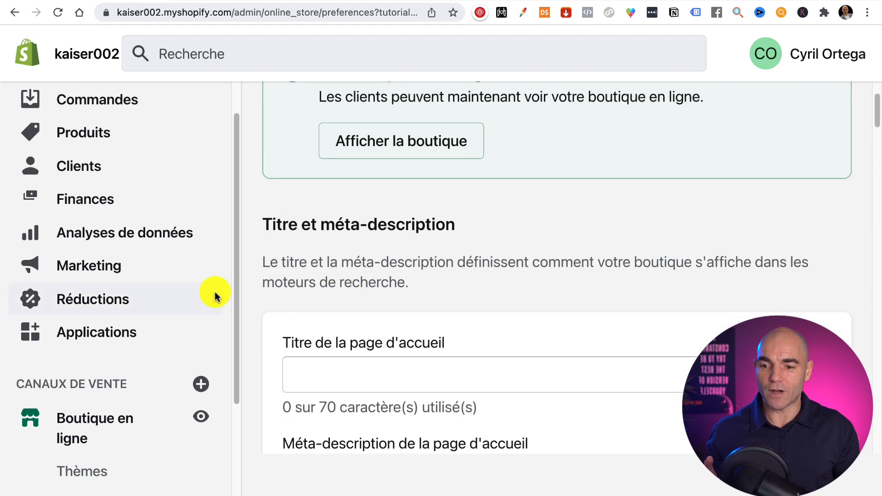
drag(234, 340, 236, 401)
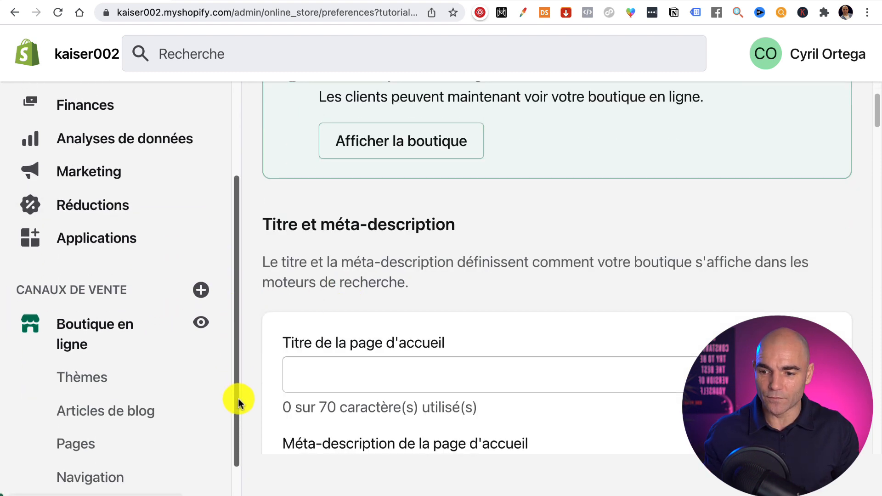
click(200, 323)
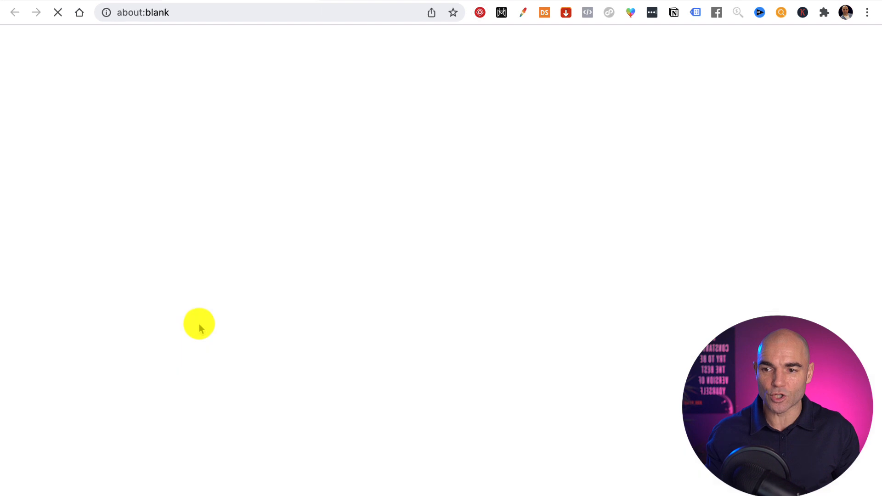
scroll(458, 155, down, 6)
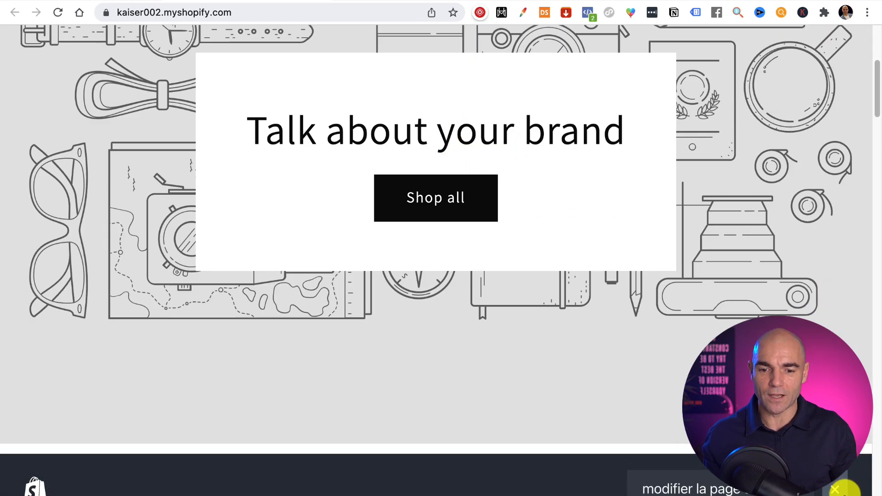
click(844, 489)
scroll(465, 138, down, 14)
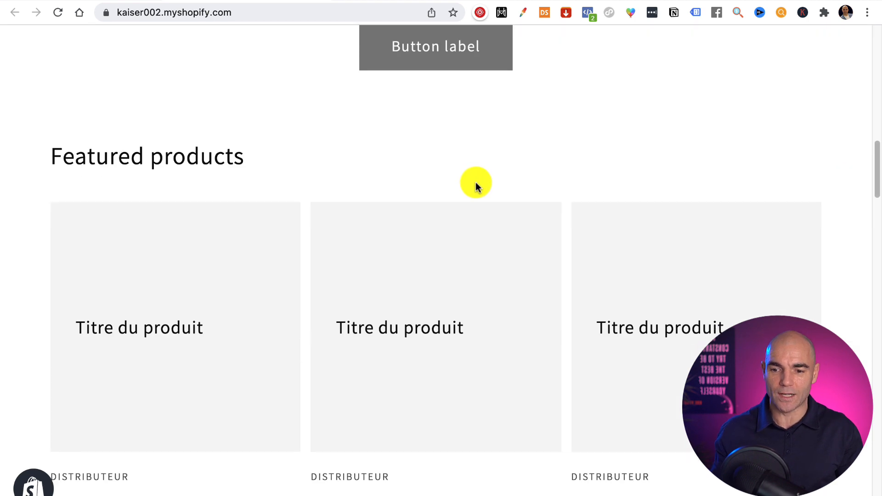
scroll(475, 182, down, 10)
scroll(475, 182, up, 11)
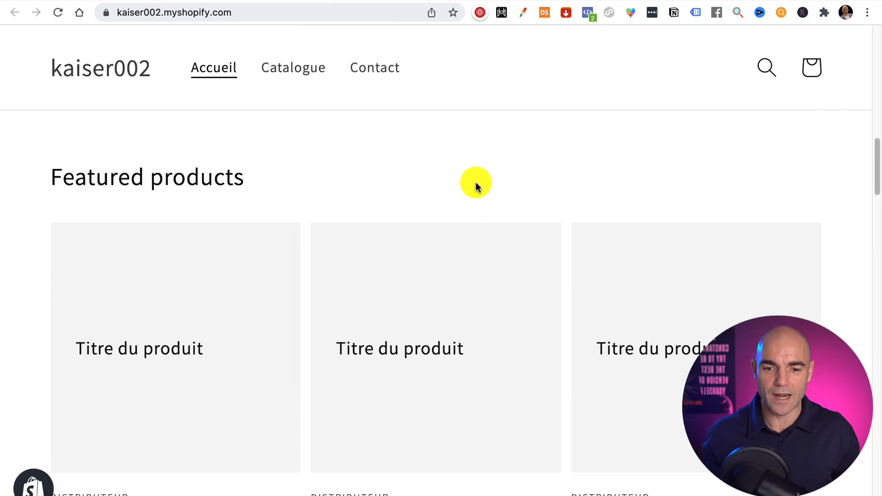
scroll(475, 182, up, 10)
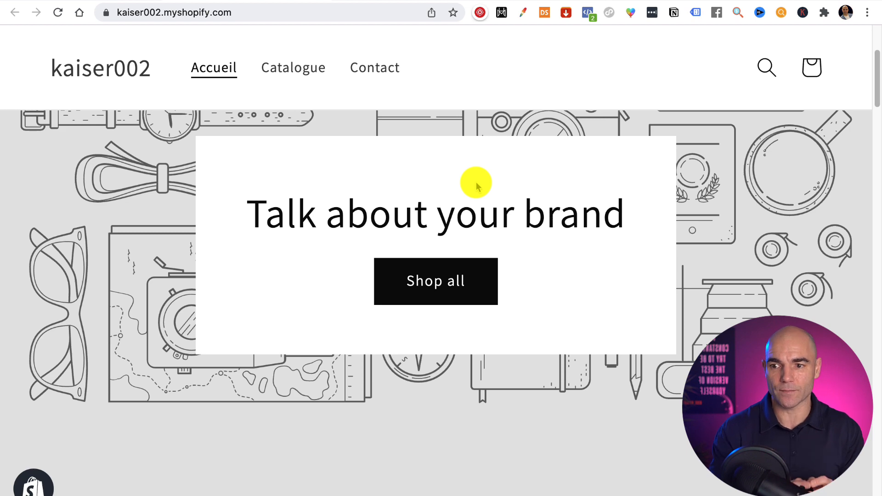
key(ctrl+shift+Tab)
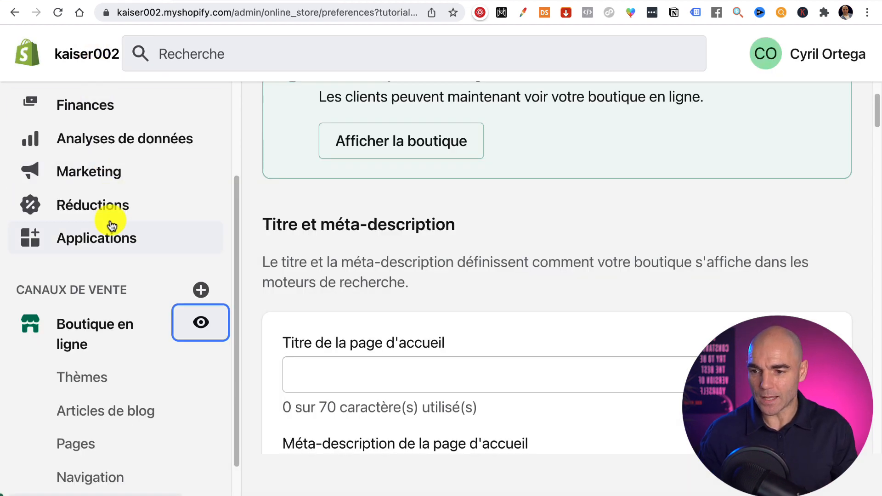
Search the Shopify App Store for 'DSERS' from the store's apps page
click(104, 243)
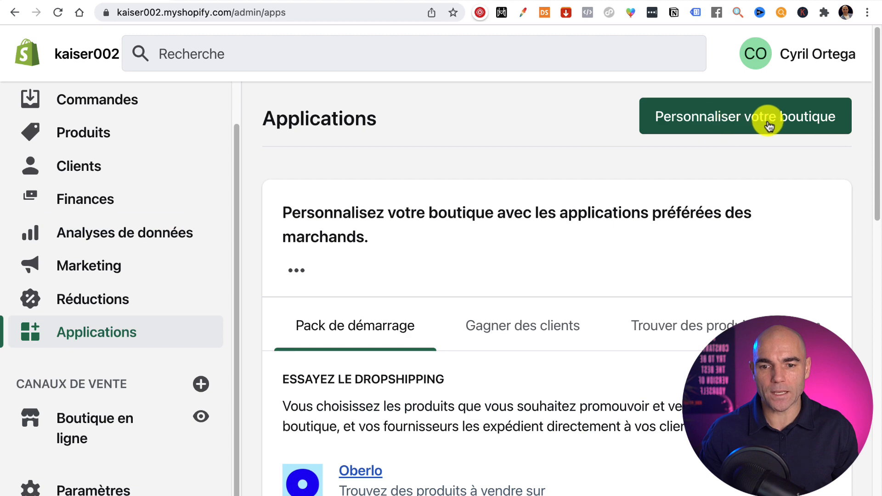
click(785, 118)
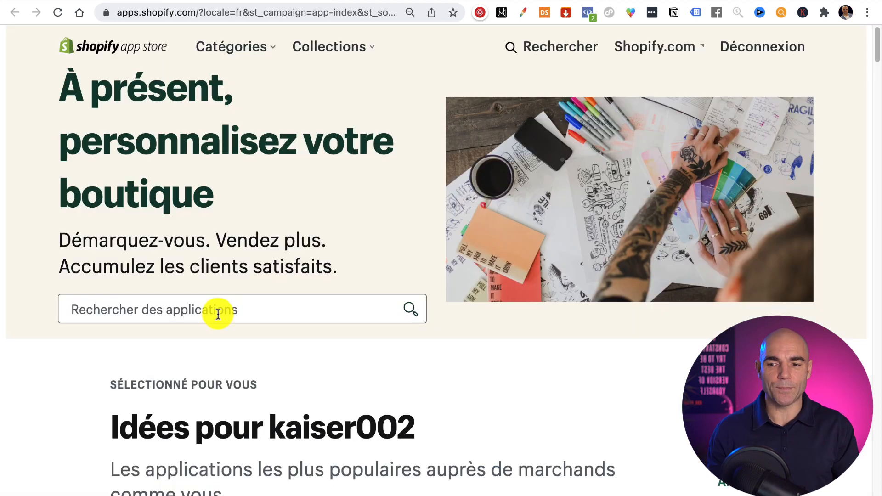
click(218, 315)
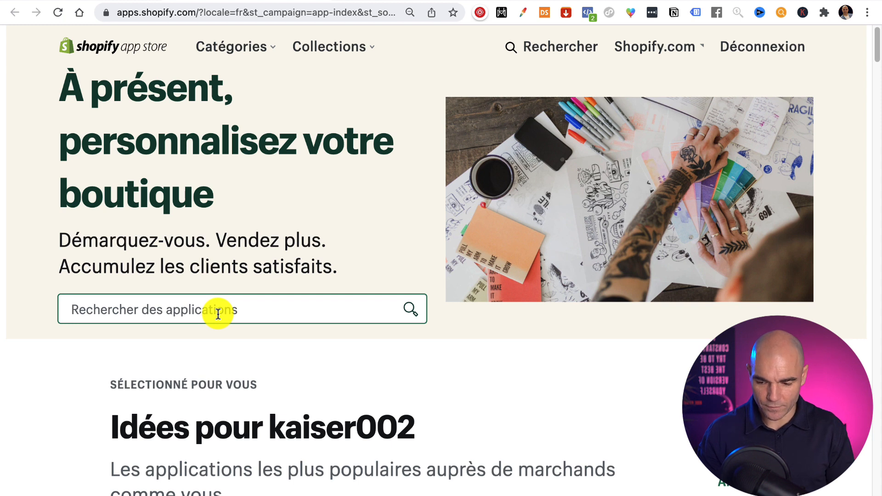
text(DSERS)
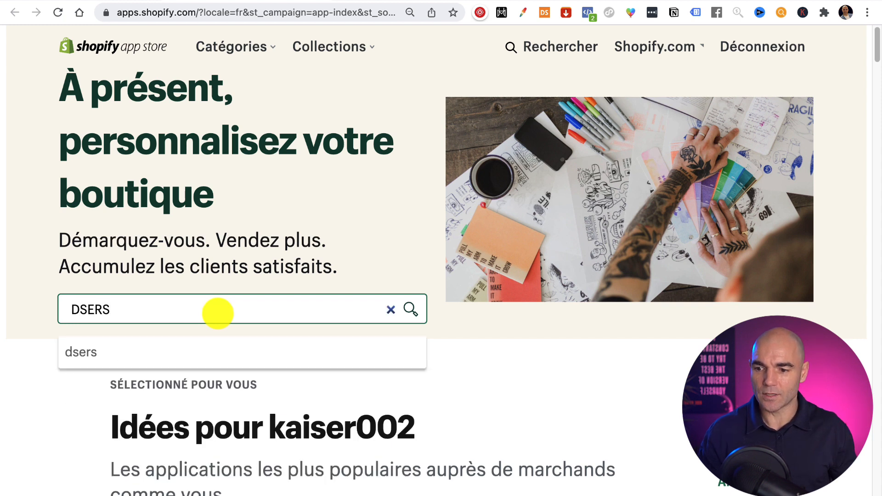
click(136, 353)
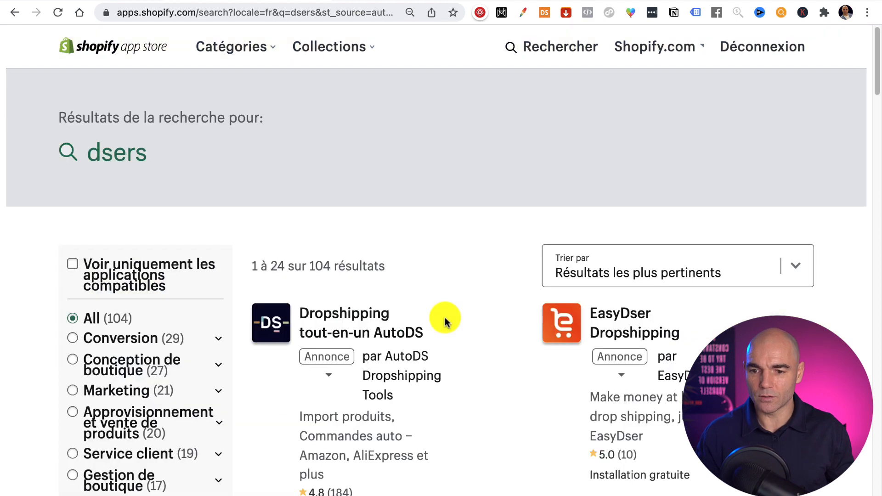
scroll(430, 296, down, 3)
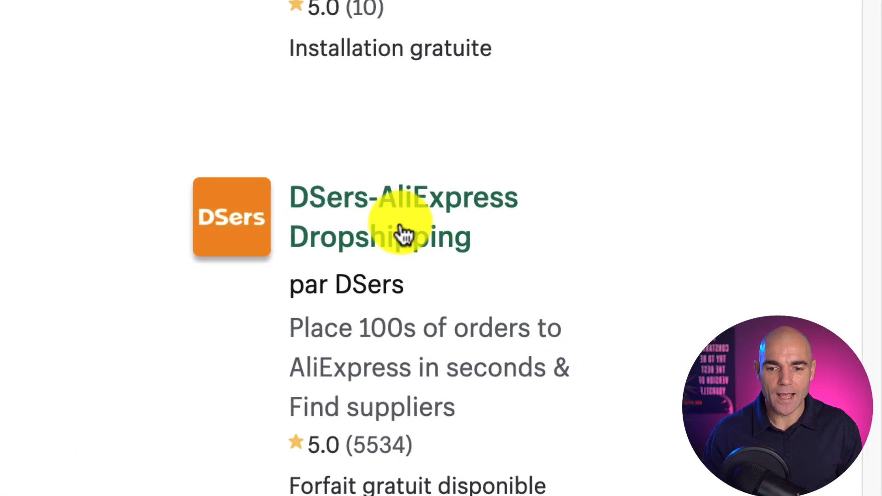
scroll(404, 234, down, 2)
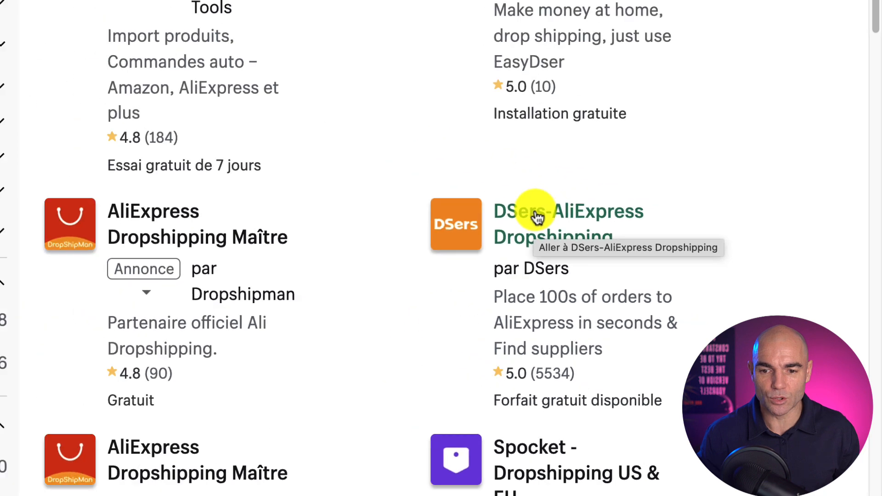
Open the DSers-AliExpress Dropshipping app and choose 'Ajouter l'application' to reach its permissions
click(537, 217)
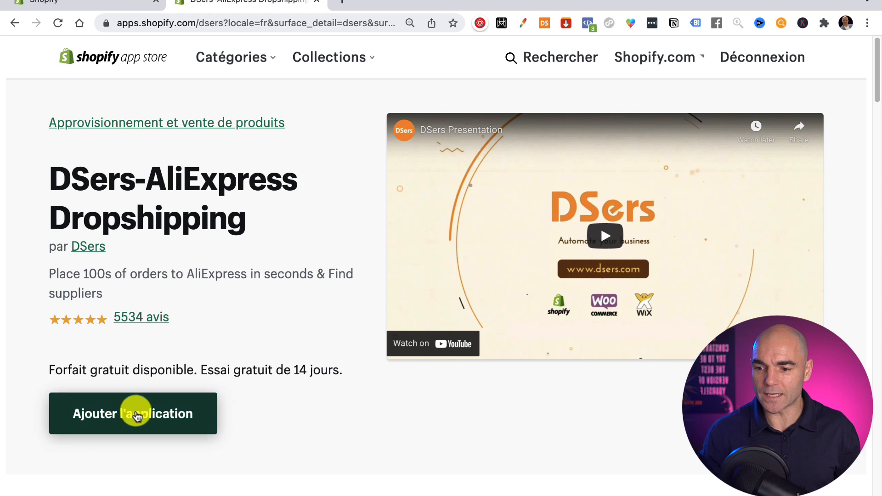
click(151, 418)
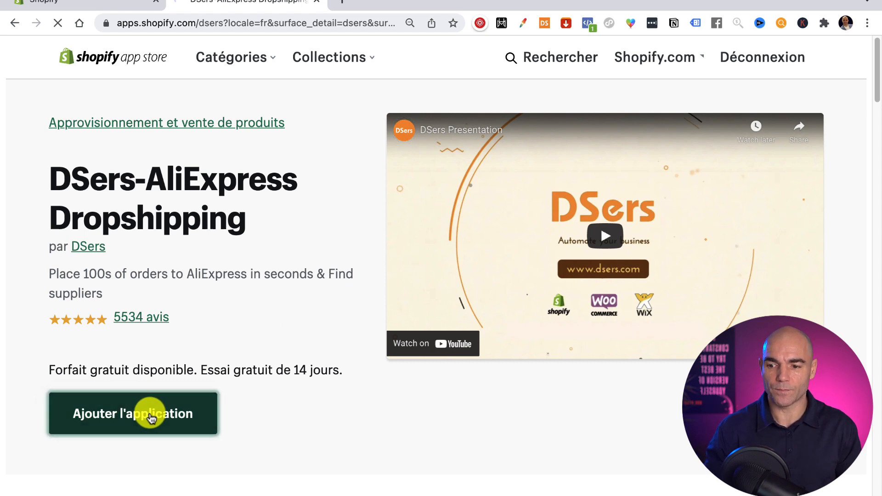
scroll(547, 196, down, 6)
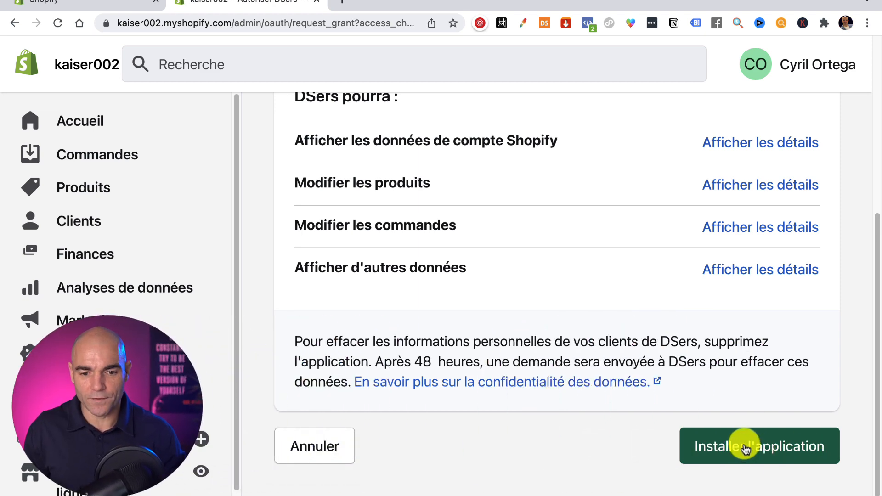
Approve installing DSers and start on the free Basique plan
click(744, 449)
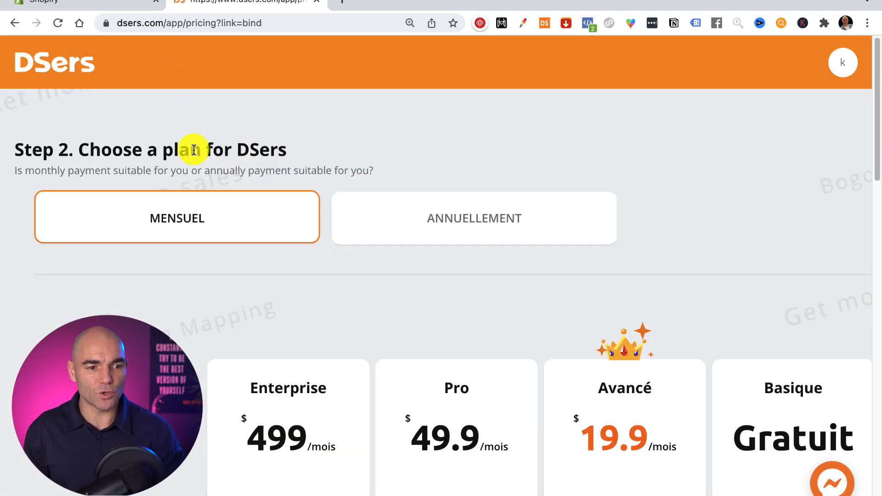
scroll(277, 140, down, 5)
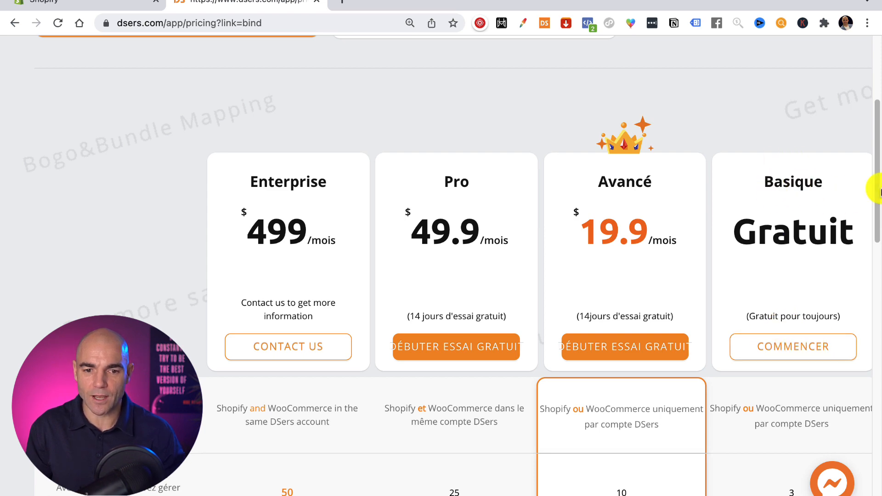
click(809, 352)
scroll(415, 384, down, 3)
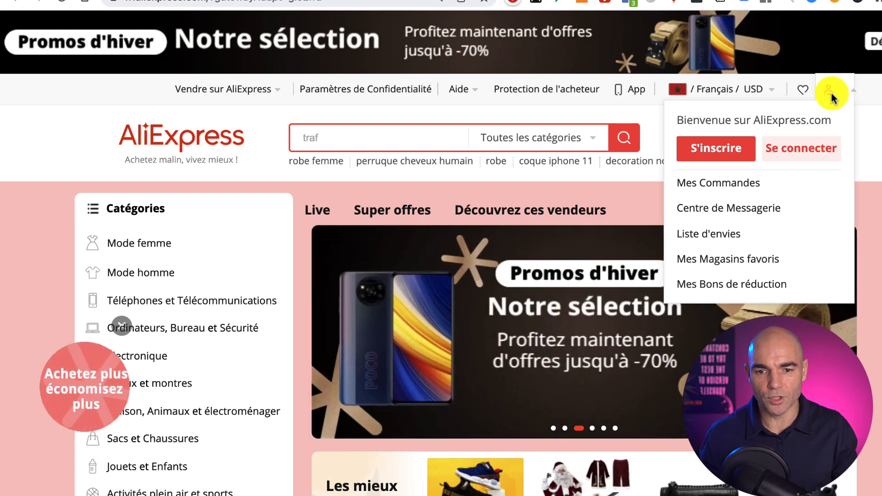
Sign up for a new AliExpress account with an e-mail address and password, then confirm
click(715, 149)
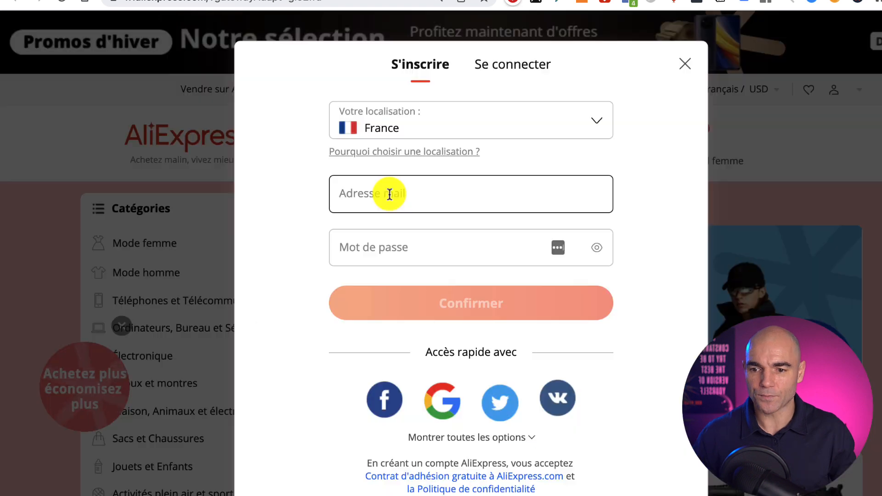
click(389, 195)
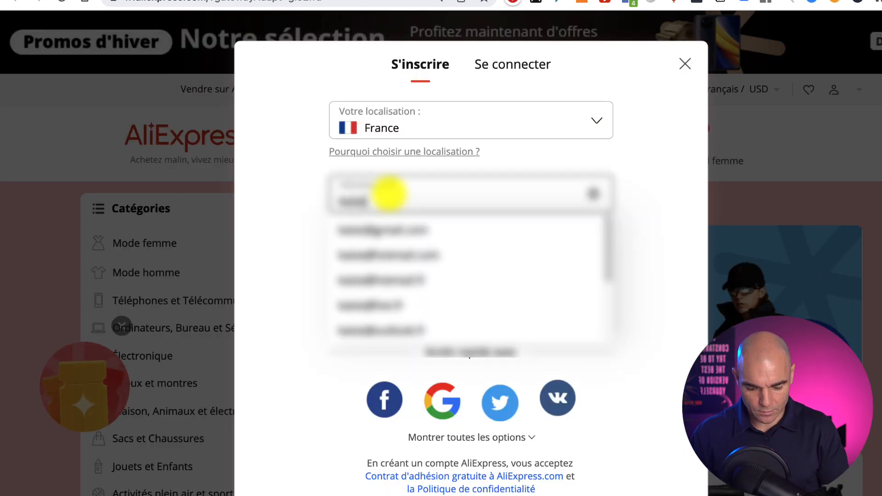
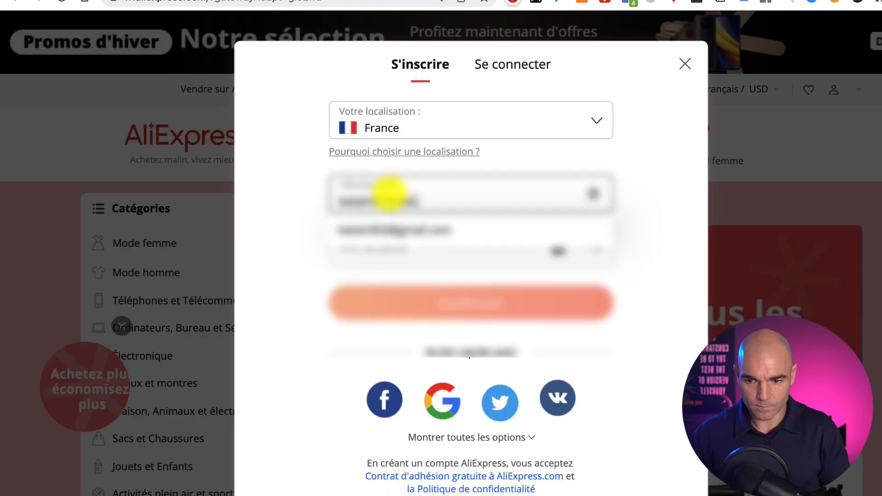
click(659, 164)
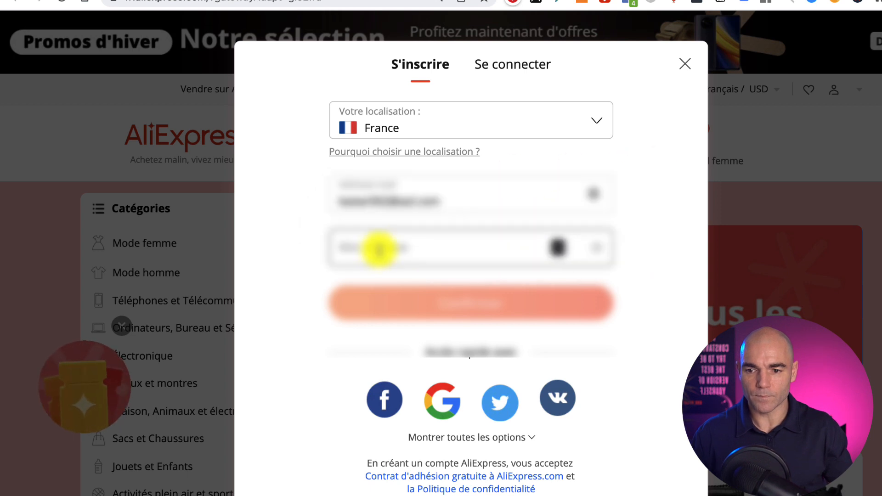
click(378, 251)
text(•••••••)
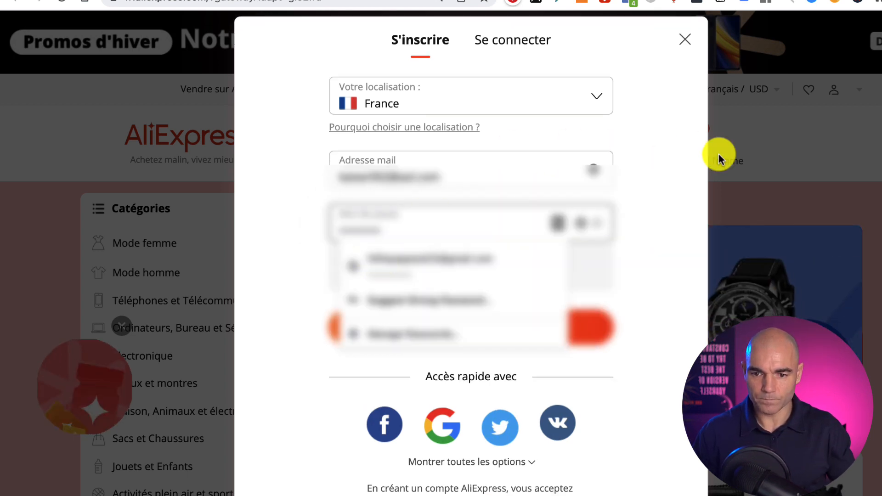
click(654, 204)
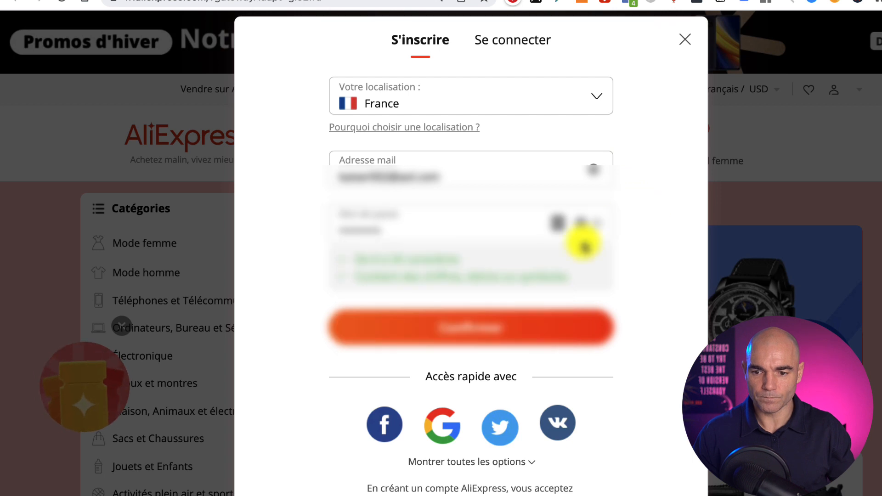
click(464, 334)
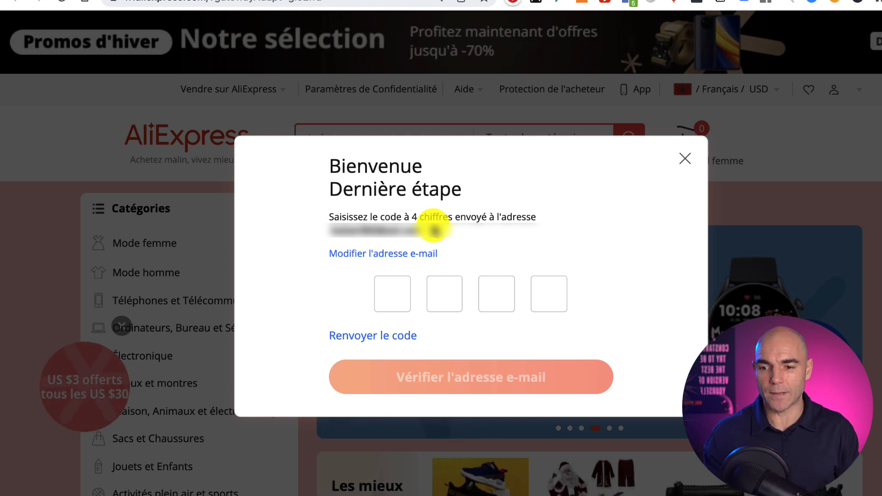
Enter the 4-digit code from the AliExpress e-mail in the webmail and verify the address
click(512, 1)
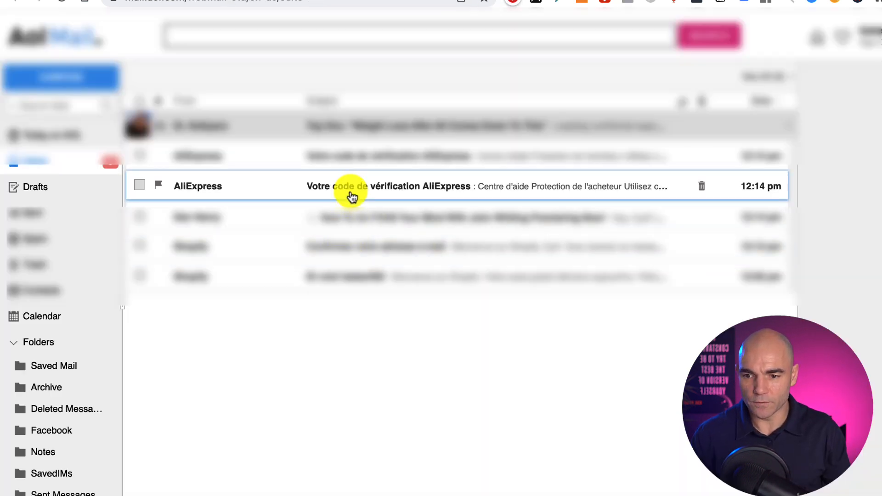
click(378, 190)
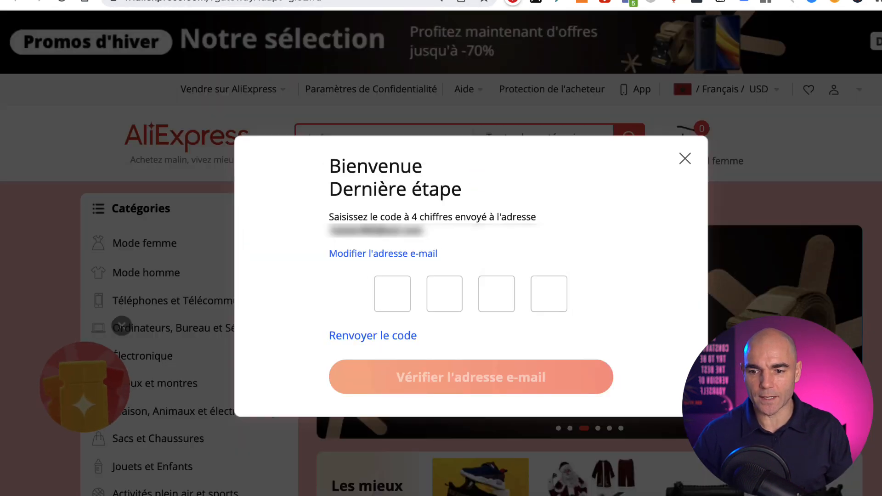
click(392, 294)
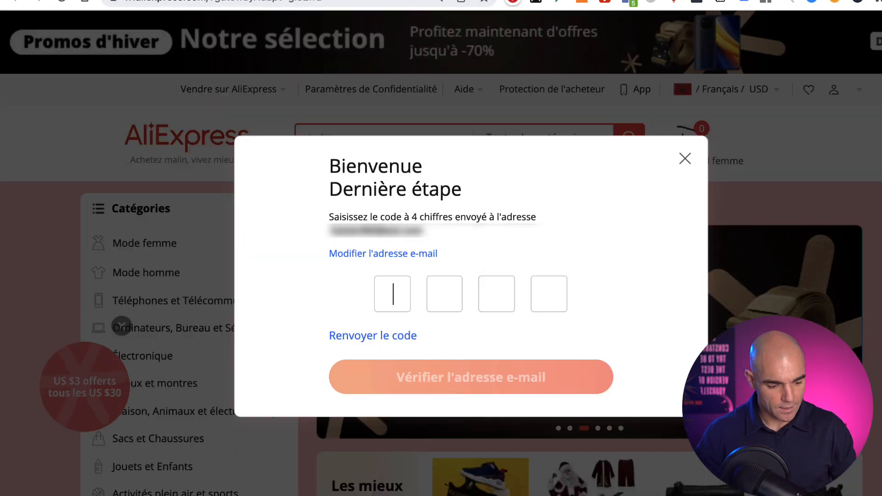
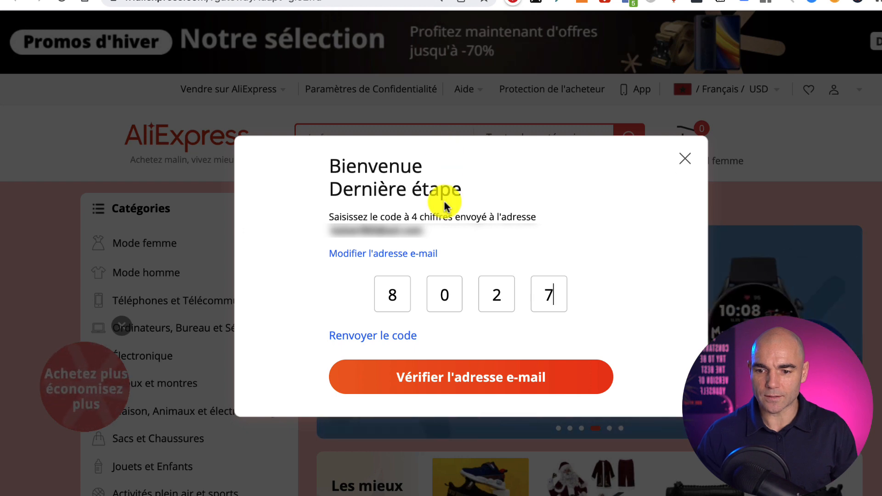
click(479, 379)
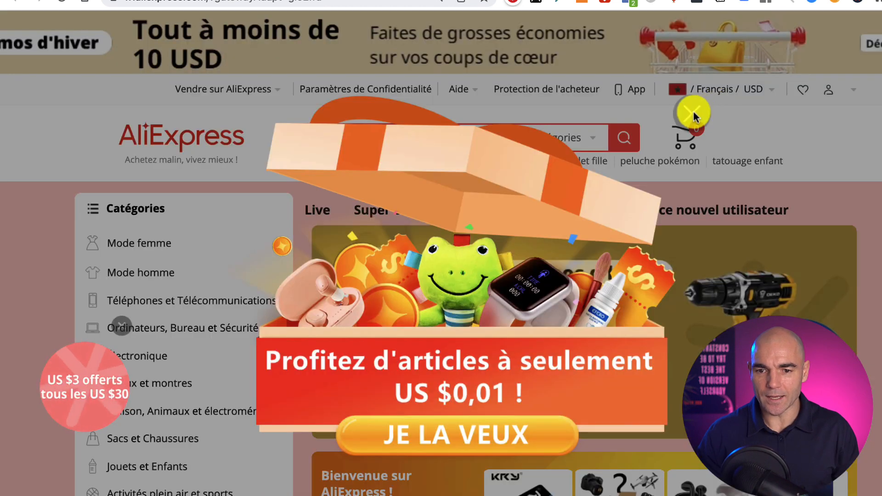
Dismiss the welcome gift popup and return to the DSers account-linking tab
click(690, 112)
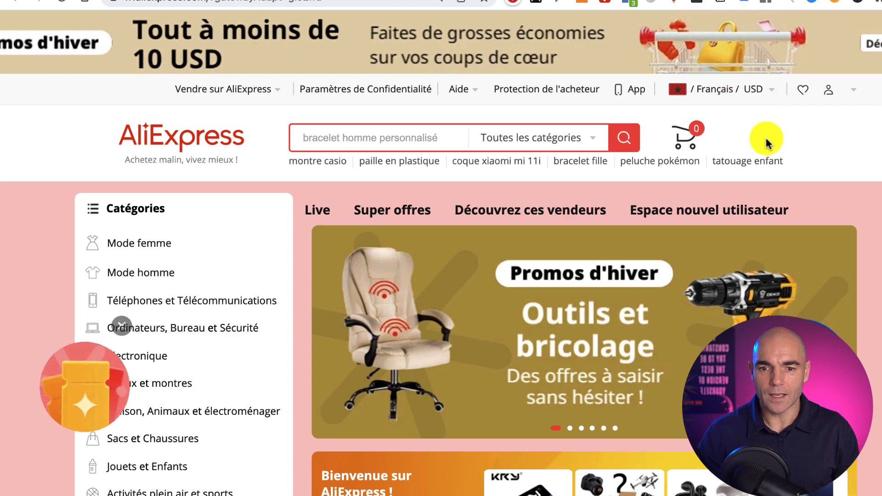
mouse_move(833, 91)
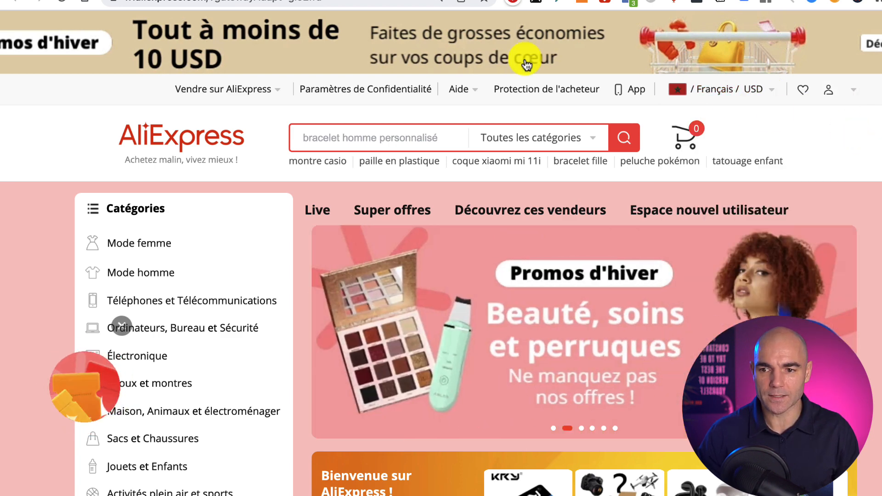
click(404, 1)
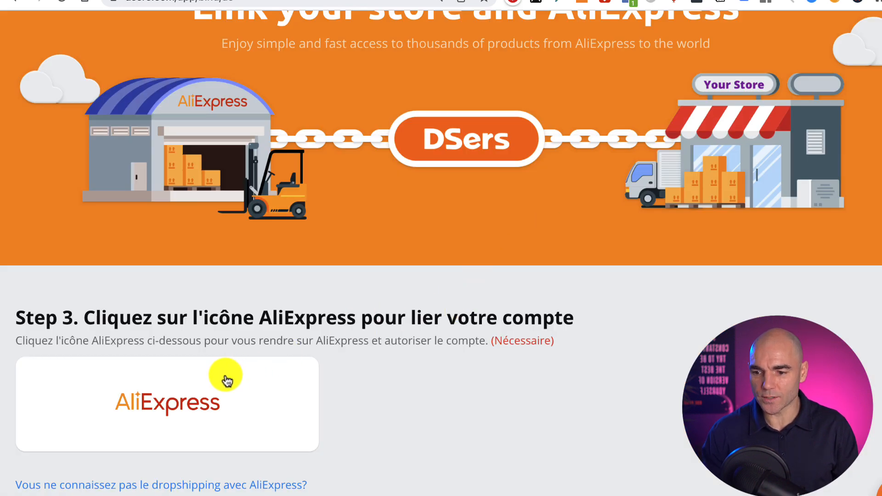
Authorize DSers on AliExpress and skip the beginner guide with 'I will explore freely and learn later'
click(152, 401)
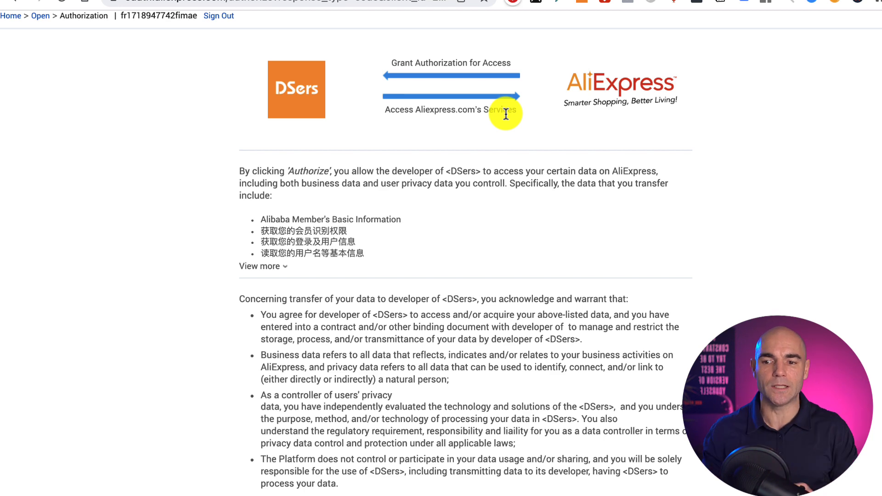
scroll(506, 114, down, 3)
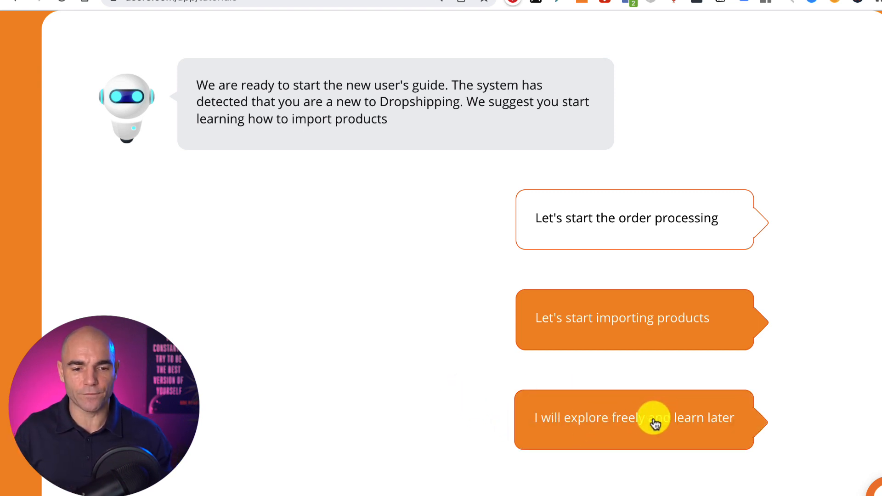
click(698, 422)
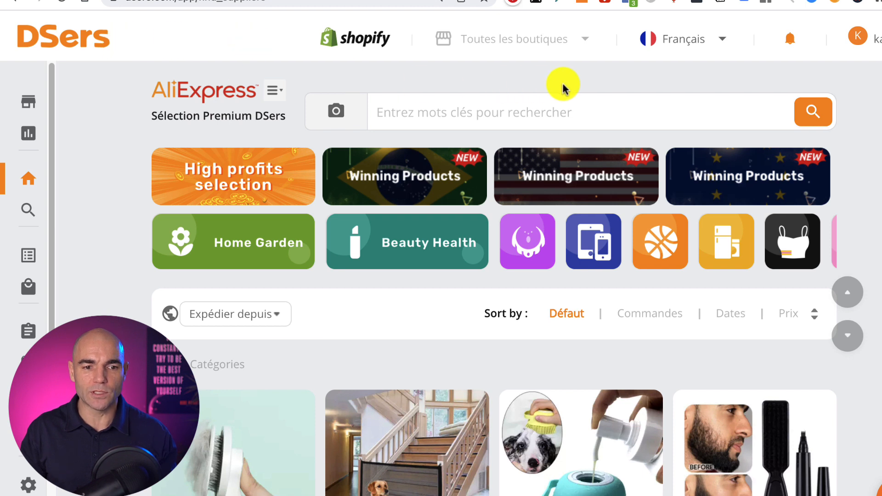
mouse_move(876, 46)
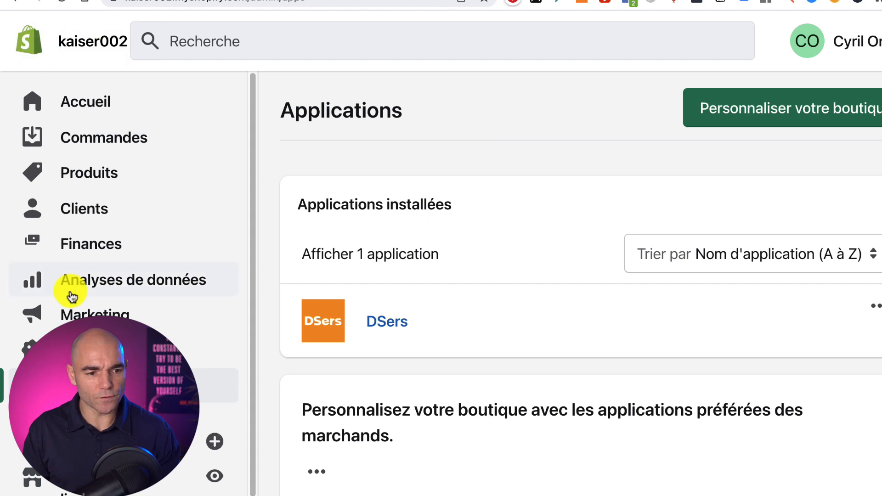
Reload the Shopify Applications page to confirm DSers is listed under Applications installées
click(62, 2)
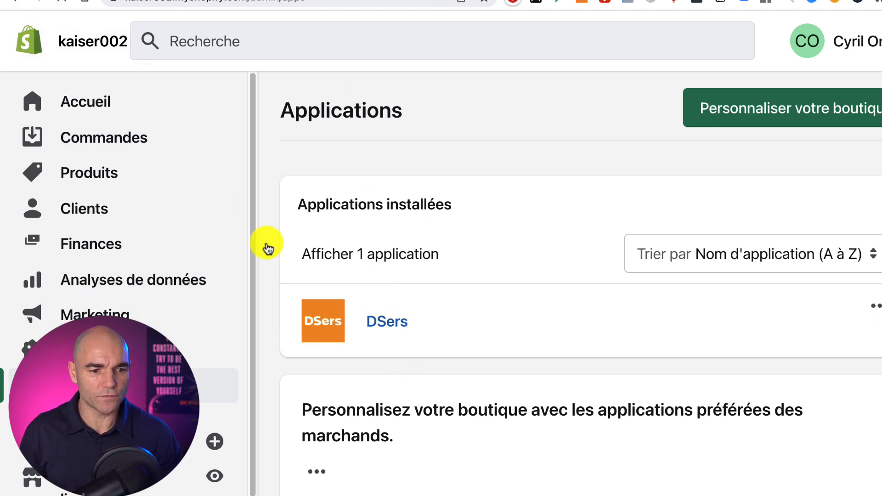